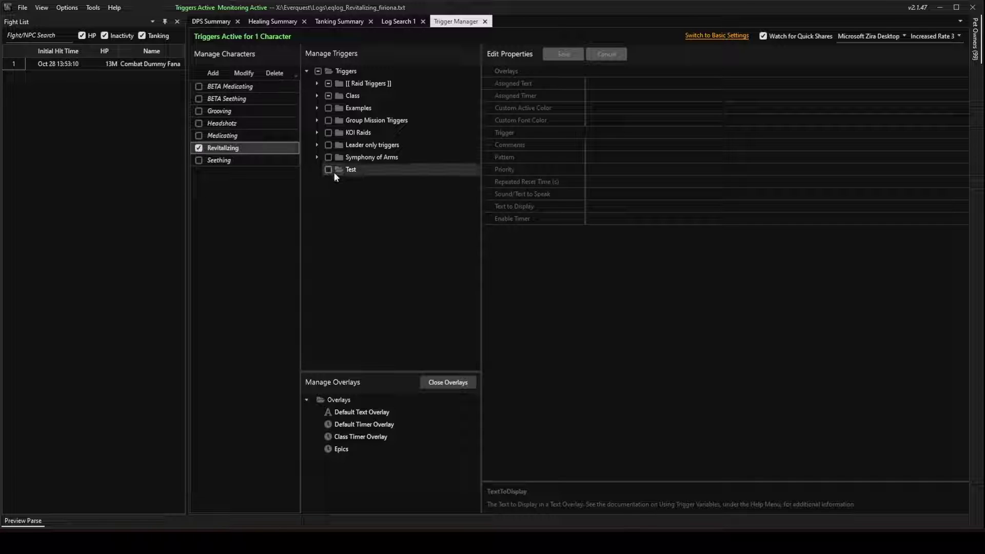
Create a new trigger in the Test folder and name it "Shaman Spire".
right_click(353, 173)
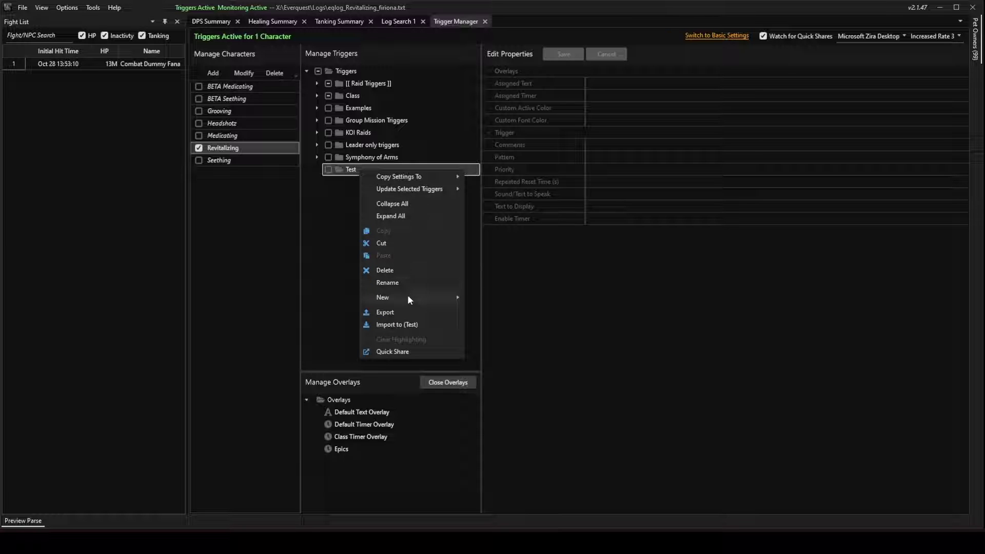
mouse_move(408, 296)
left_click(477, 309)
right_click(386, 183)
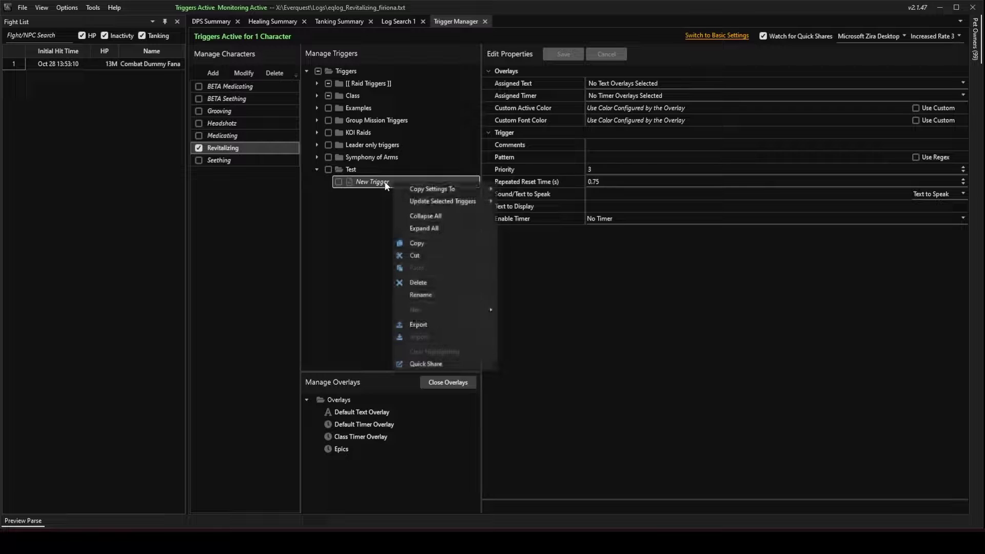
left_click(422, 295)
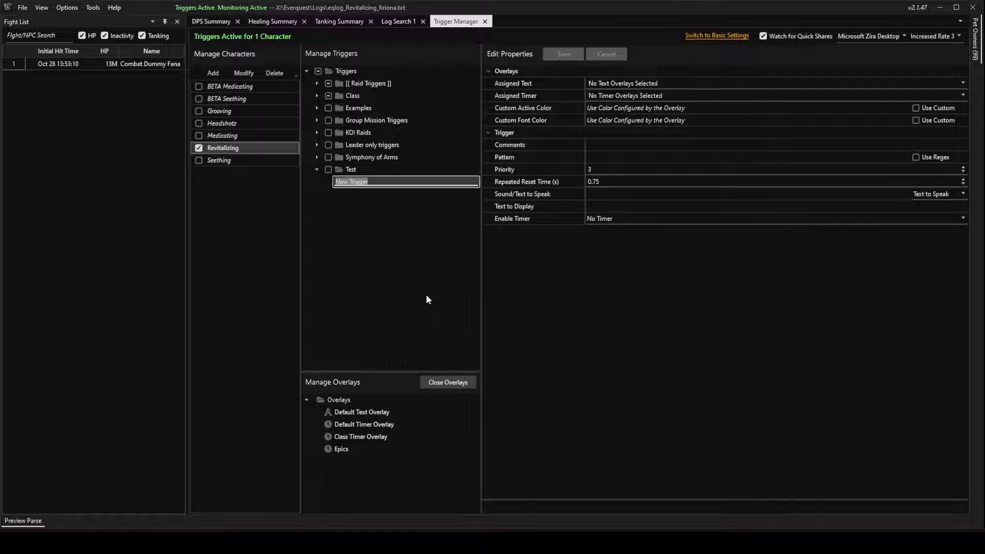
type("Shaman ")
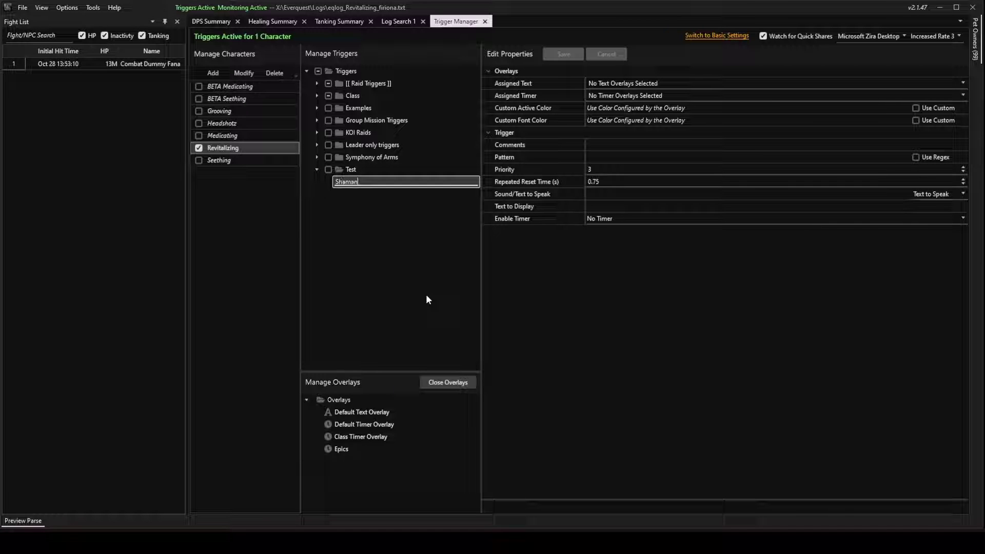
type("Spire")
key("Return")
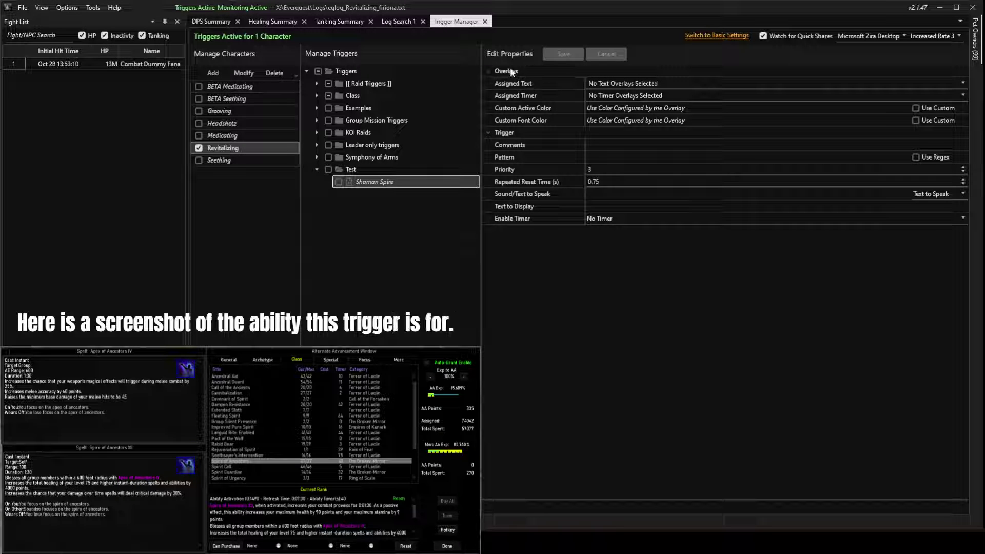
Assign the Default Text Overlay and the Default Timer Overlay to the Shaman Spire trigger.
left_click(603, 85)
left_click(592, 94)
left_click(559, 83)
left_click(604, 96)
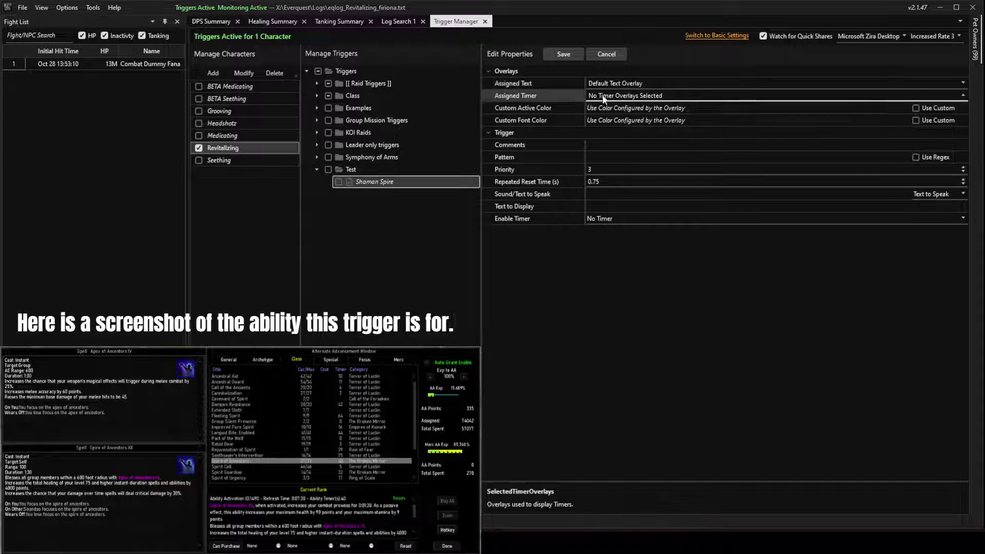
left_click(592, 130)
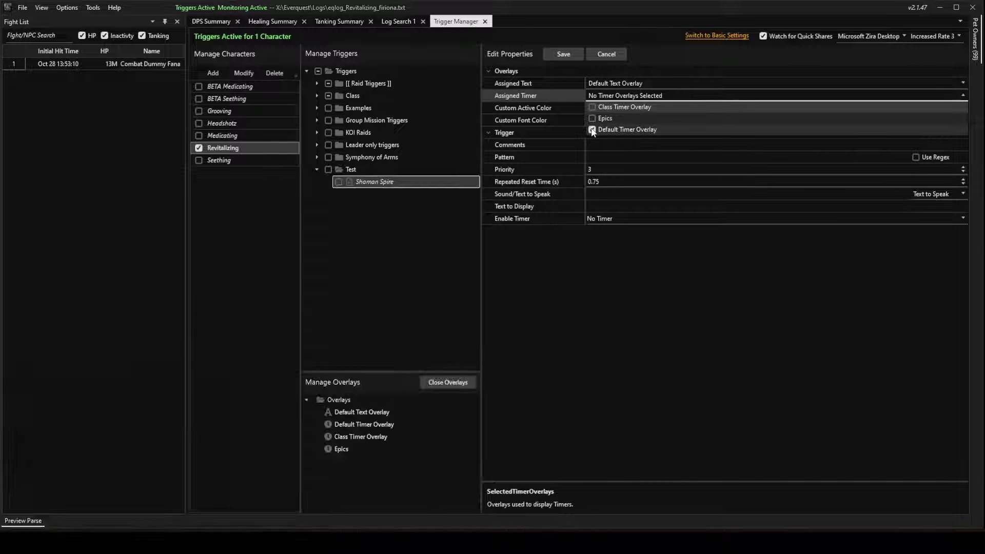
left_click(555, 95)
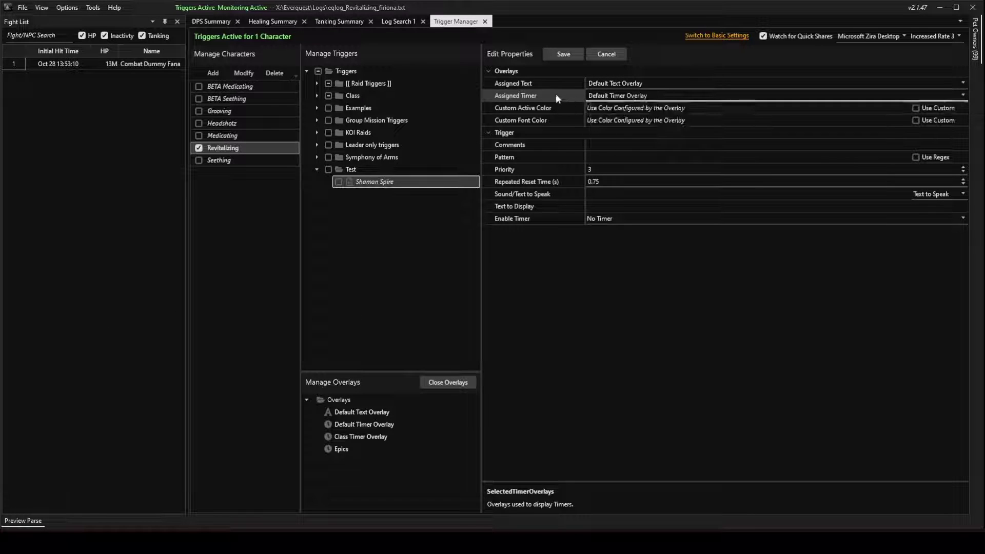
left_click(530, 107)
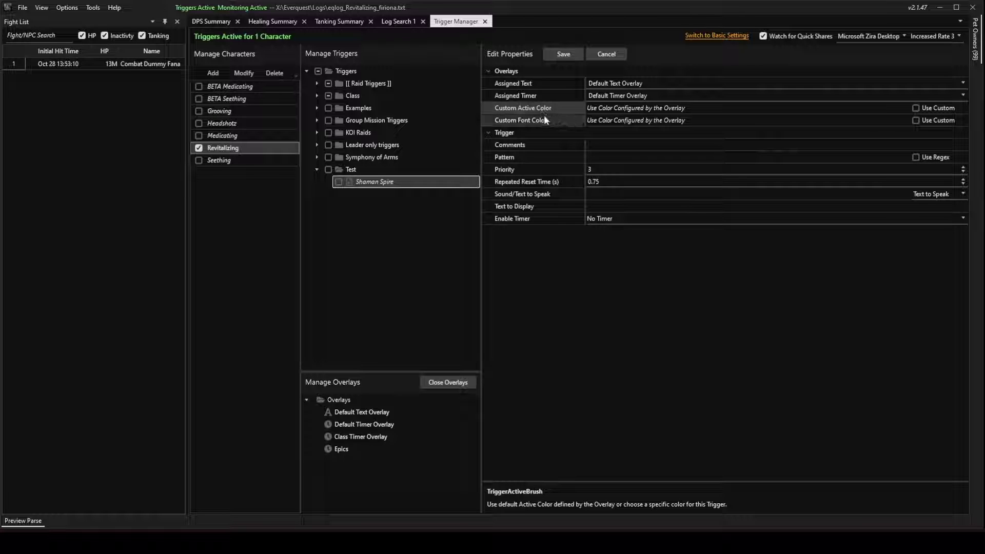
Enter "Shaman Spire of the Ancetors AA" as the trigger's comment.
left_click(518, 144)
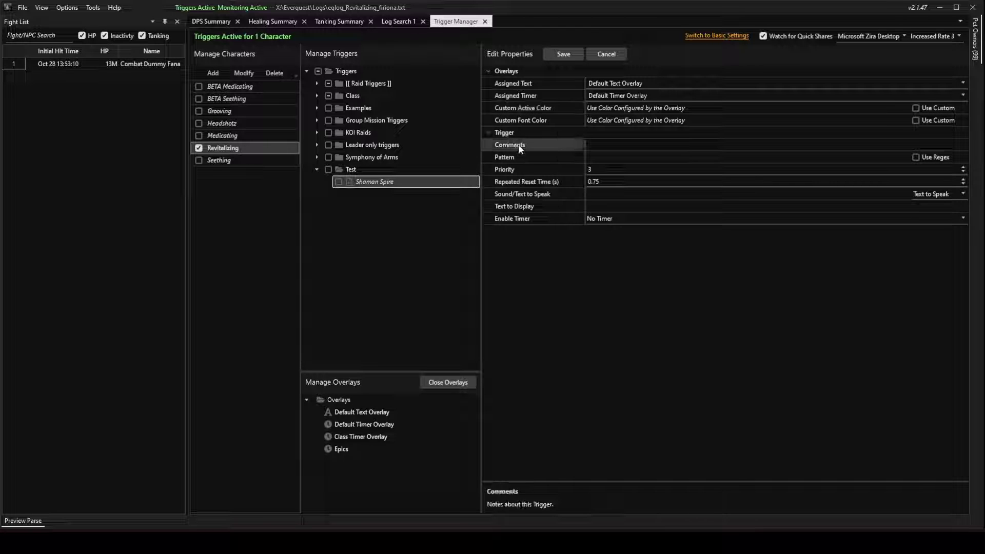
left_click(594, 143)
type("Shaman ")
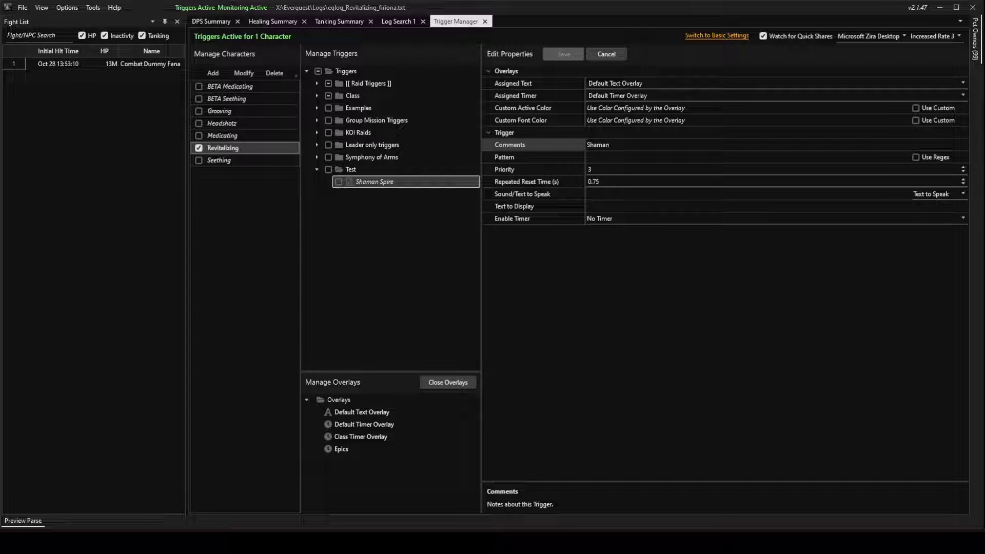
type("Spire of the Ancetors AA")
Copy the message "You focus on the apex of ancestors." without its timestamp from the log search results.
left_click(561, 160)
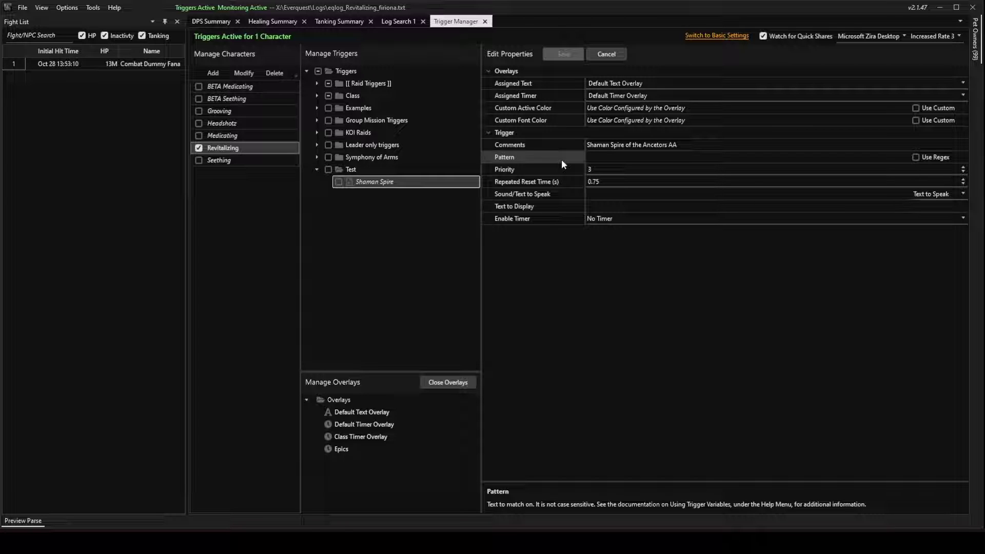
left_click(399, 21)
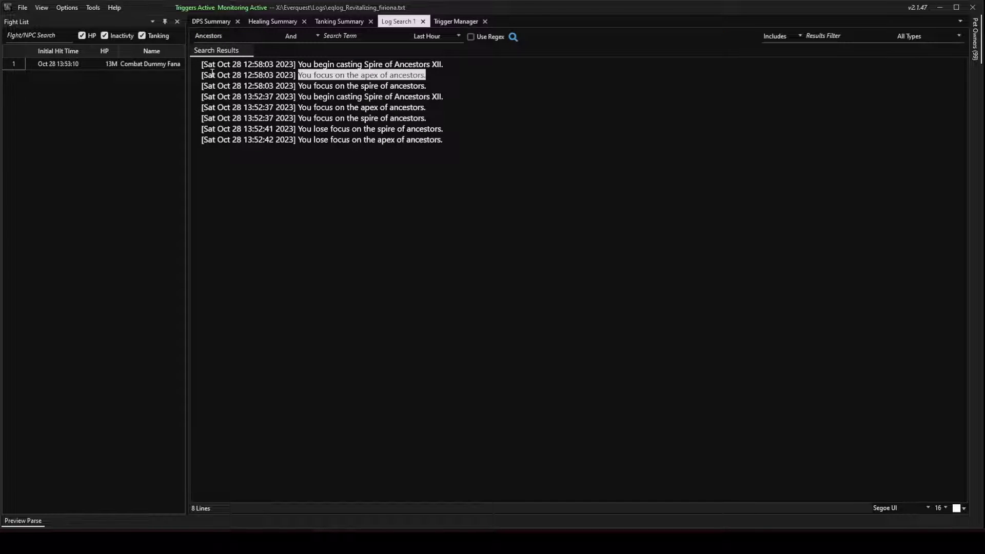
left_click(316, 74)
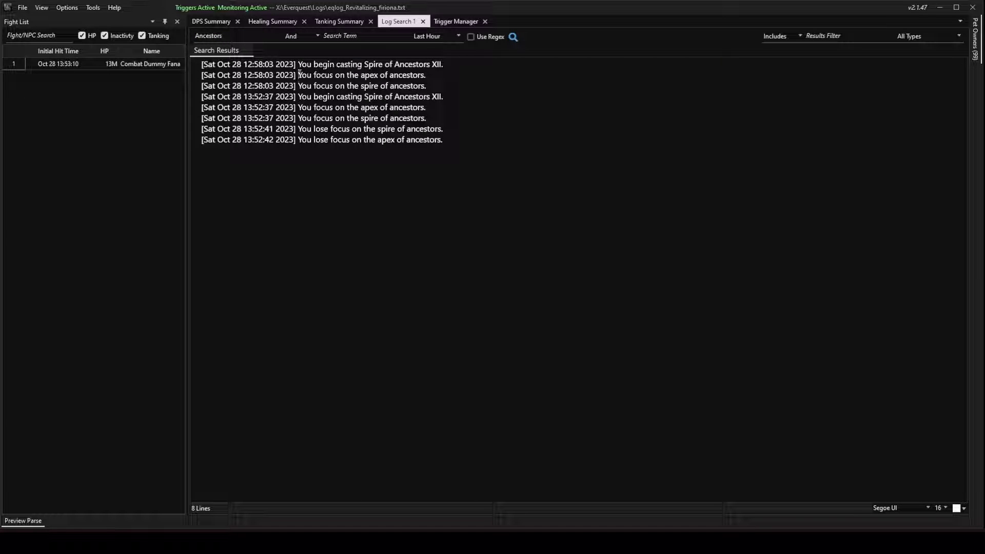
left_click_drag(432, 74, 297, 75)
right_click(309, 77)
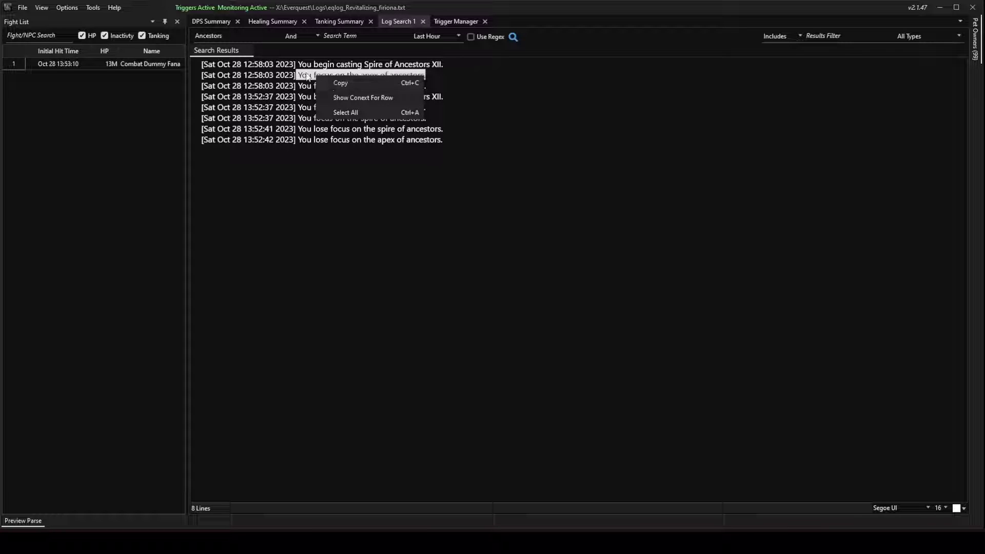
left_click(333, 82)
left_click_drag(299, 75, 426, 76)
right_click(335, 73)
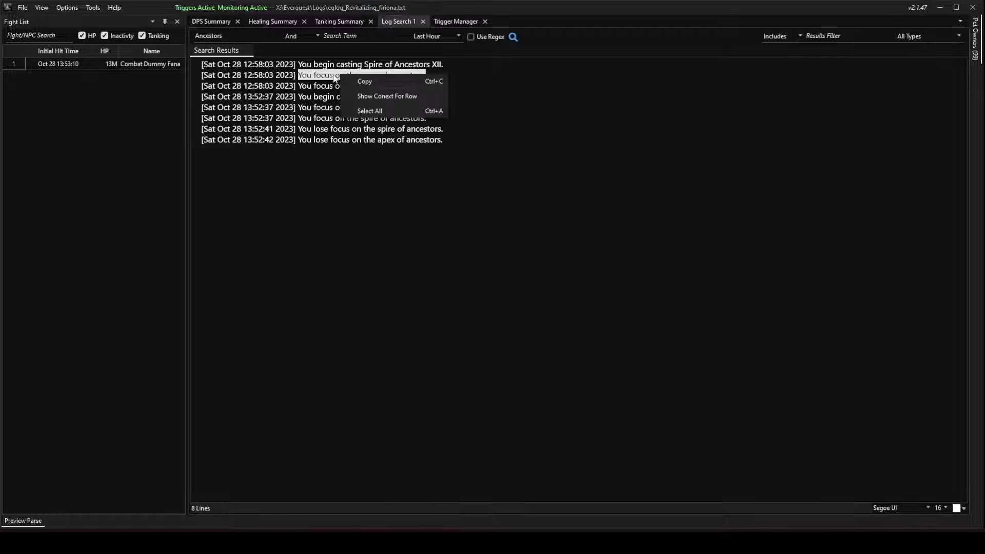
left_click(364, 82)
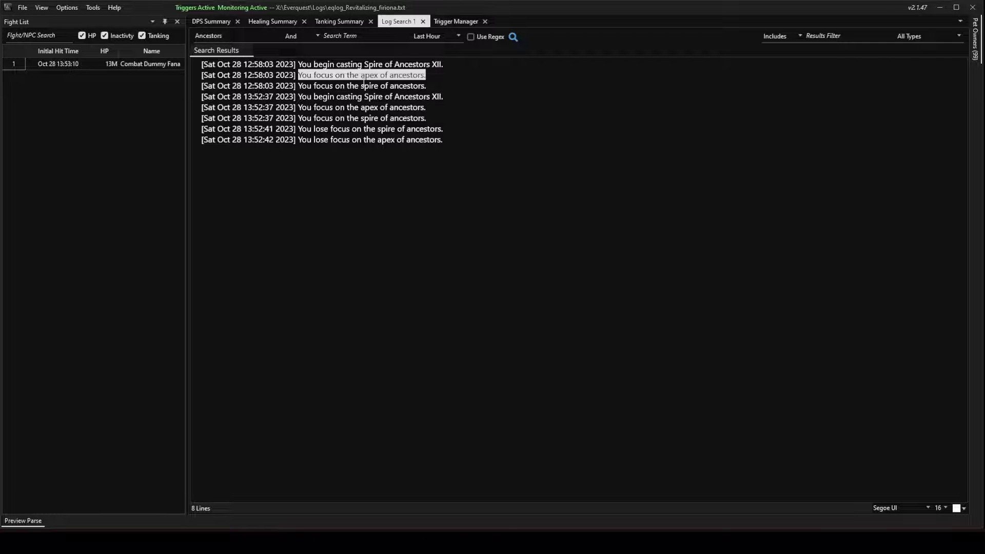
Paste the copied log message as the match pattern of the Shaman Spire trigger.
left_click(455, 21)
left_click(607, 155)
key("ctrl+v")
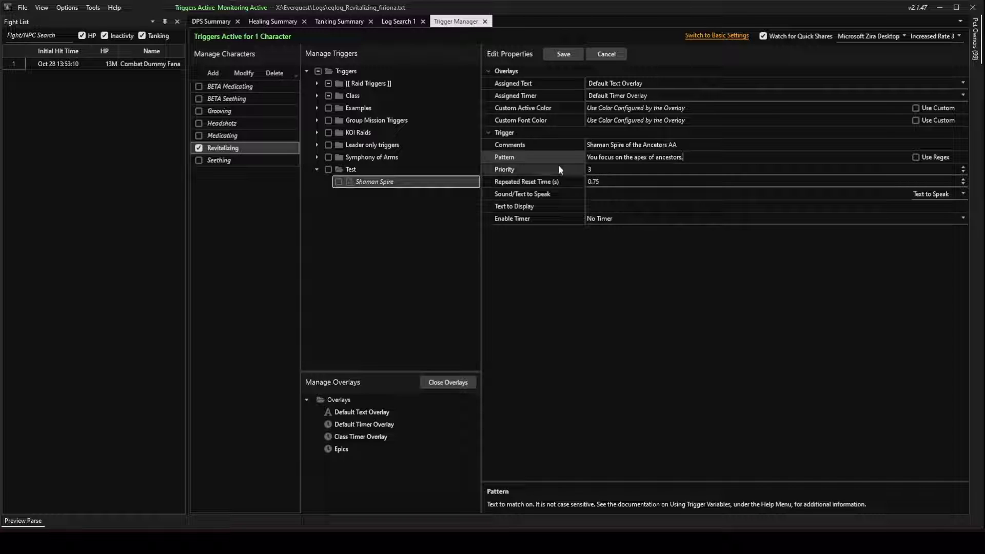
Set the trigger's spoken text to "Shaman Spire ON" and its displayed text to "Shaman Spire Active".
left_click(522, 170)
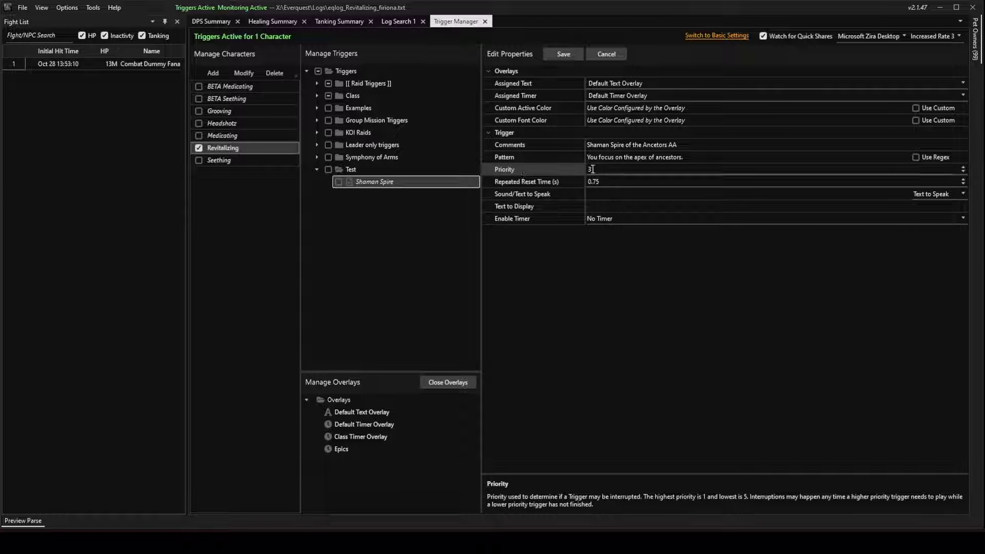
left_click(515, 184)
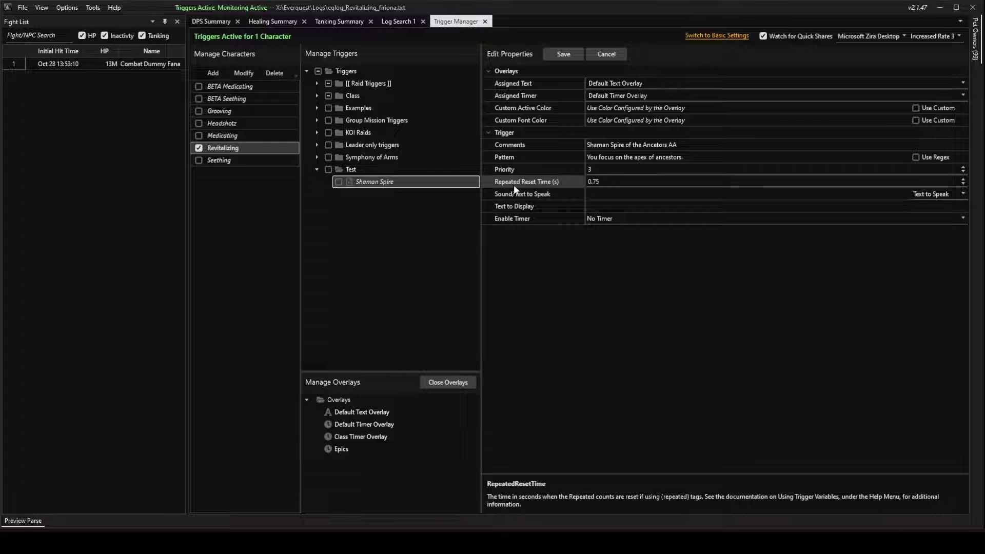
left_click(555, 194)
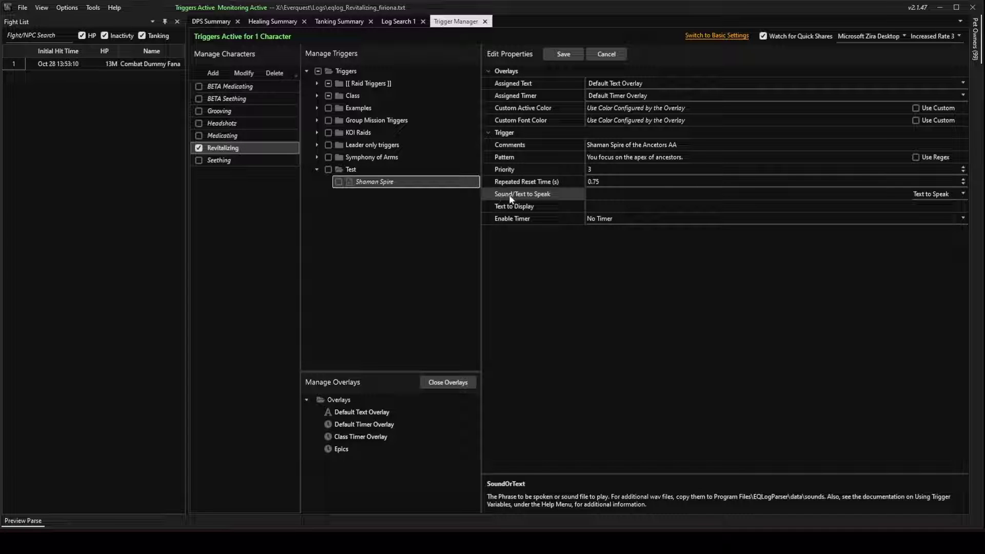
left_click(609, 195)
type("Shaman Spire ON")
left_click(573, 205)
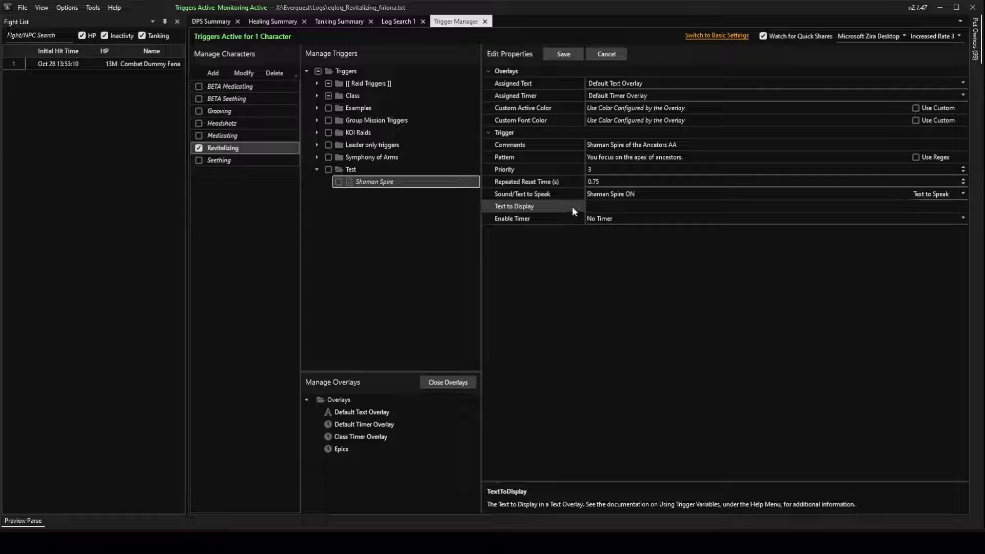
left_click(605, 205)
type("Shaman Spire Active")
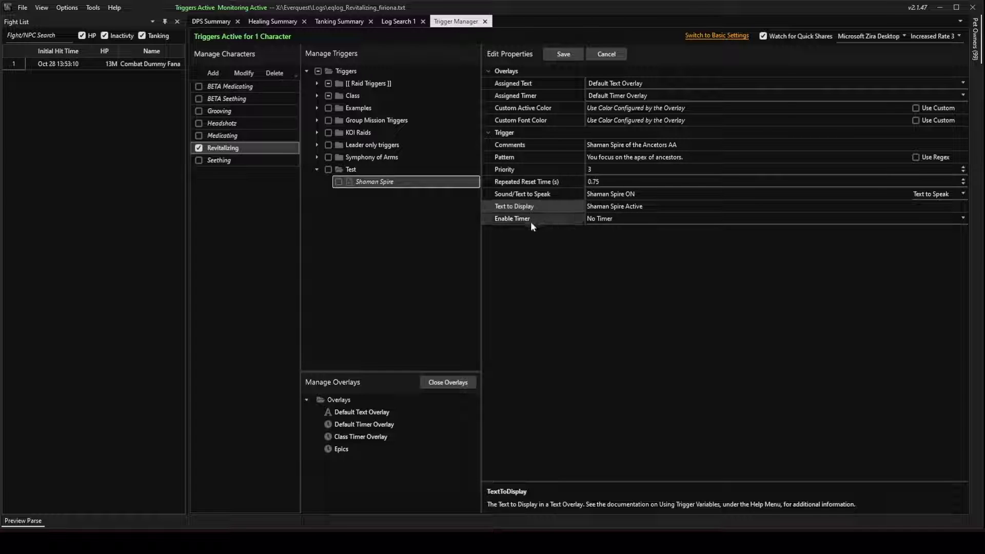
Enable a Countdown timer for the trigger and set its alternate timer name to "Shaman Spire".
left_click(598, 219)
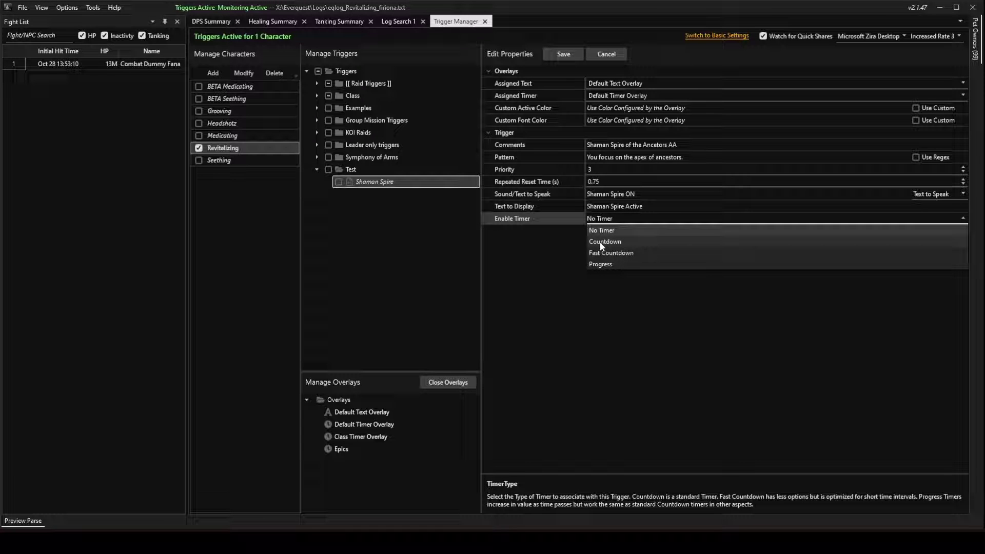
left_click(600, 242)
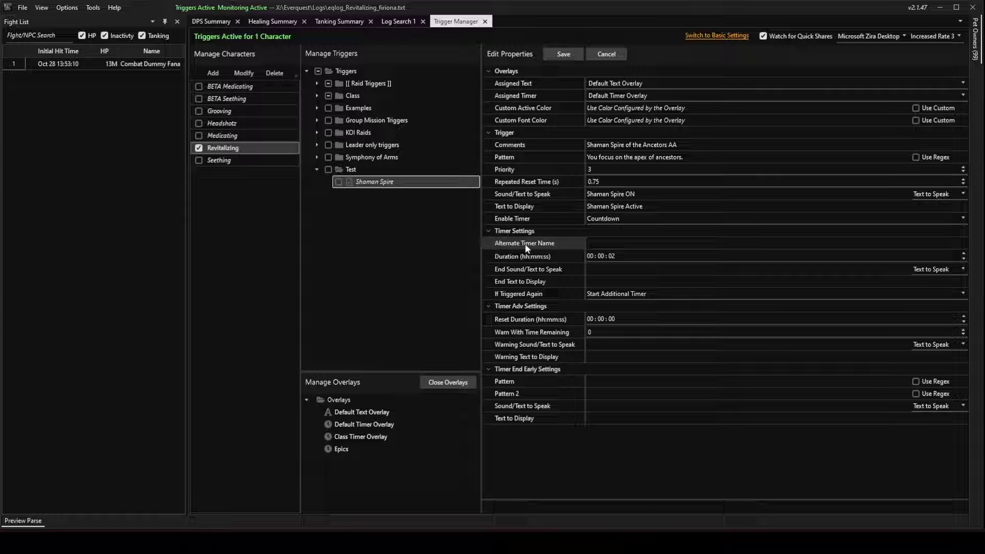
left_click(611, 244)
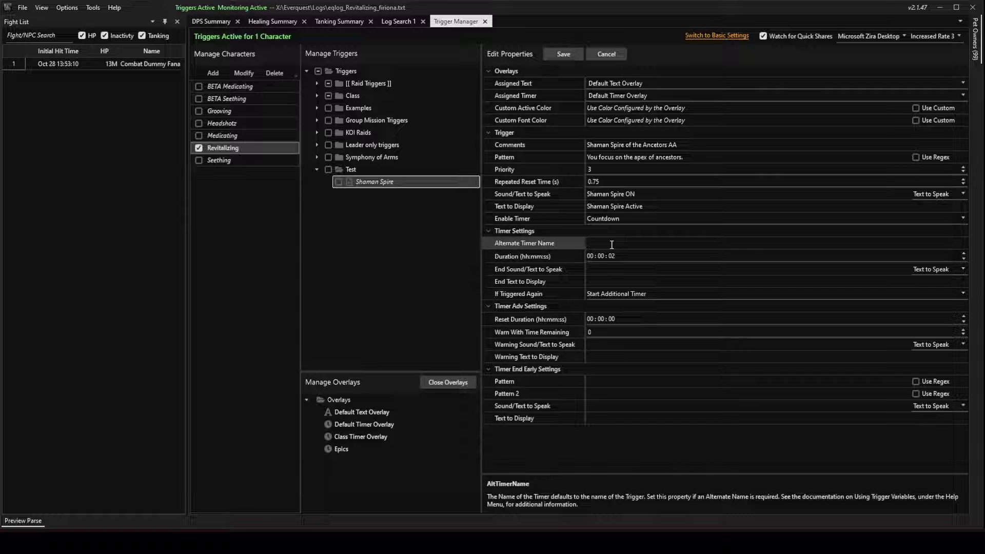
type("Shaman Spire")
Set the countdown timer's duration to 1 minute 30 seconds.
left_click(555, 255)
left_click(604, 257)
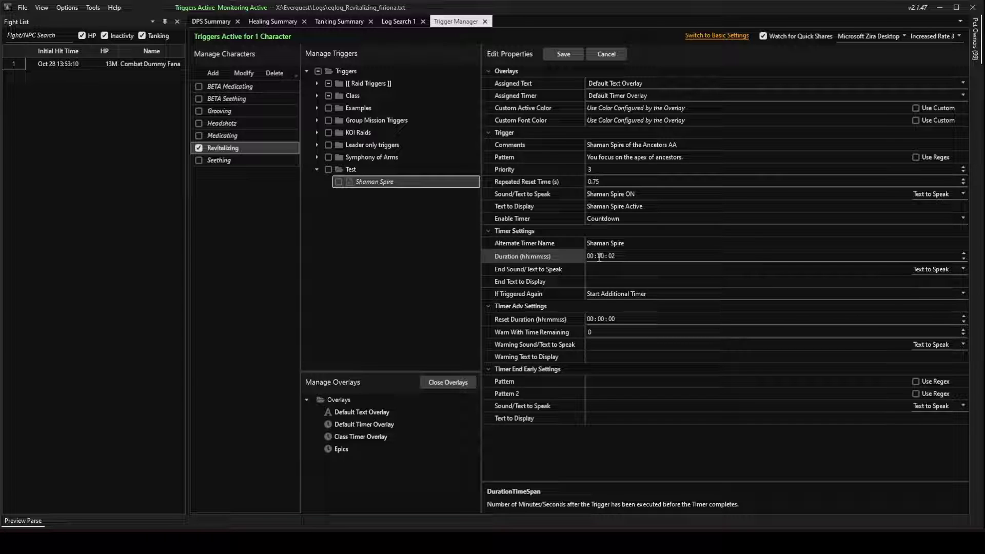
left_click(601, 256)
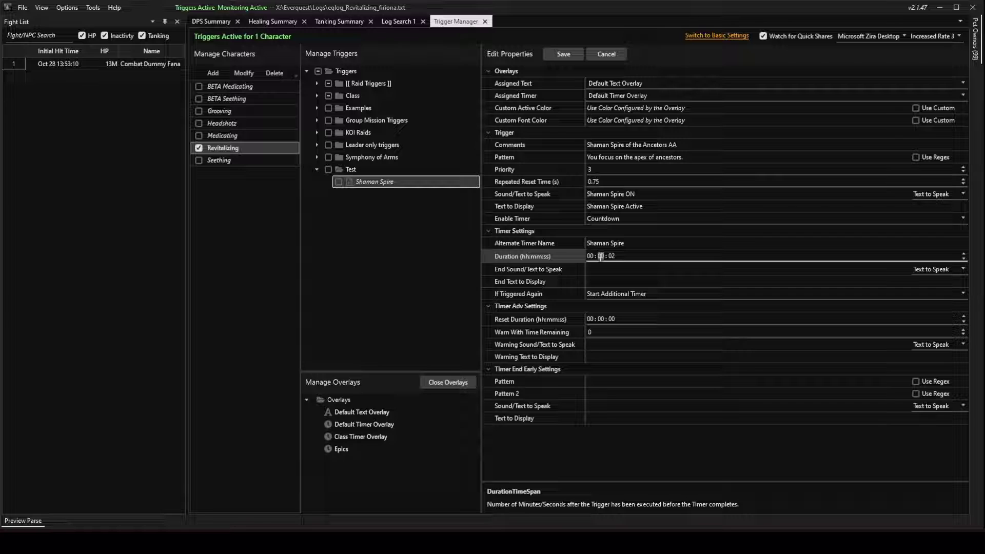
type("1")
left_click(610, 256)
type("30")
Set the countdown timer's duration to 00:00:15.
left_click(612, 256)
left_click(600, 256)
type("003515")
Set the timer's end spoken text to "Shaman Spire OFF" and its end displayed text to "Shaman Spire Ended".
left_click(557, 267)
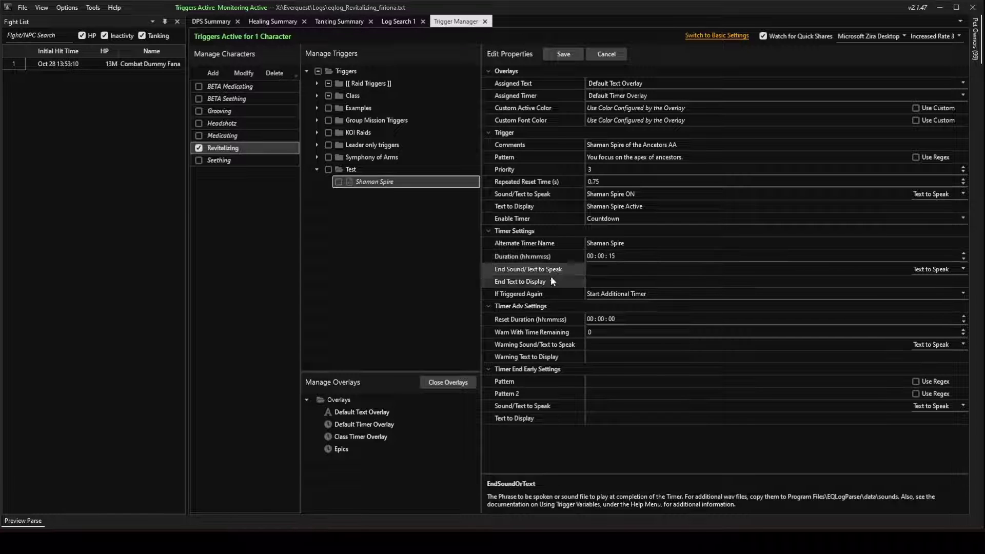
left_click(595, 269)
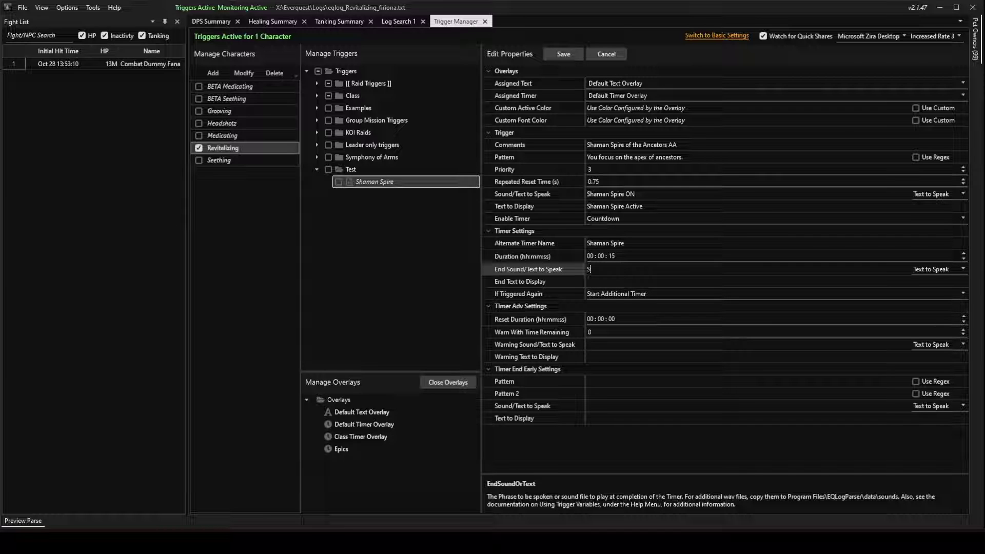
type("Shaman Spire OFF")
left_click(544, 279)
left_click(595, 282)
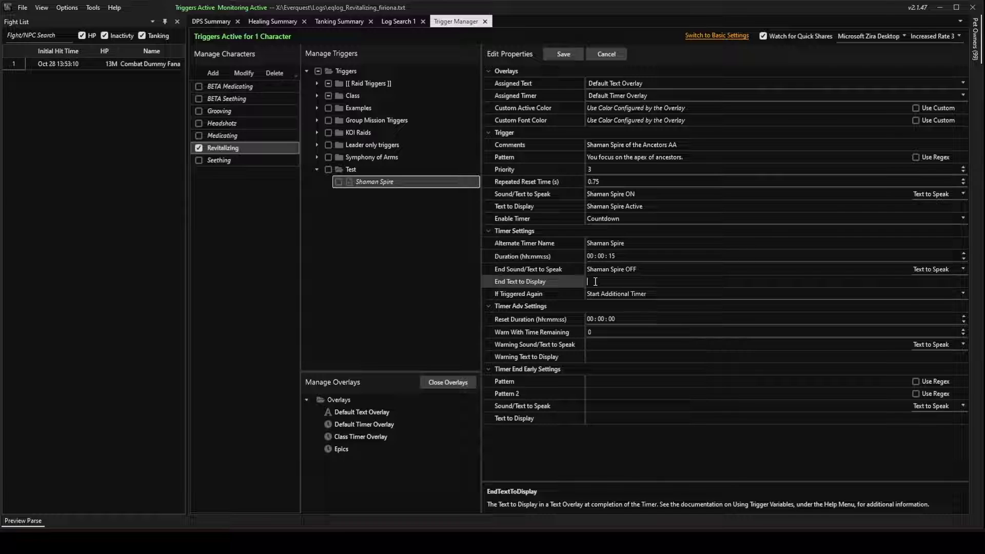
type("Sham")
type("an Spire Ended")
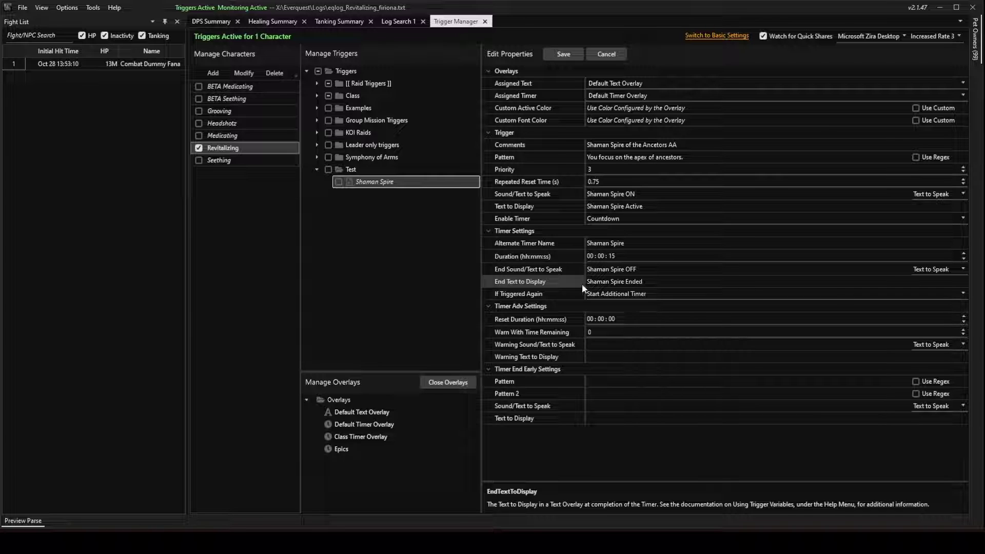
left_click(517, 298)
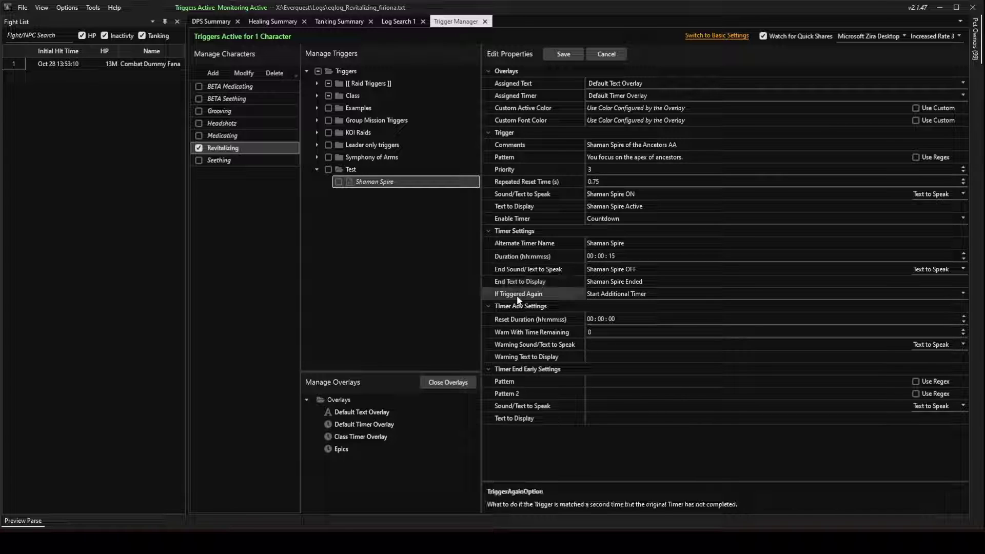
left_click(602, 295)
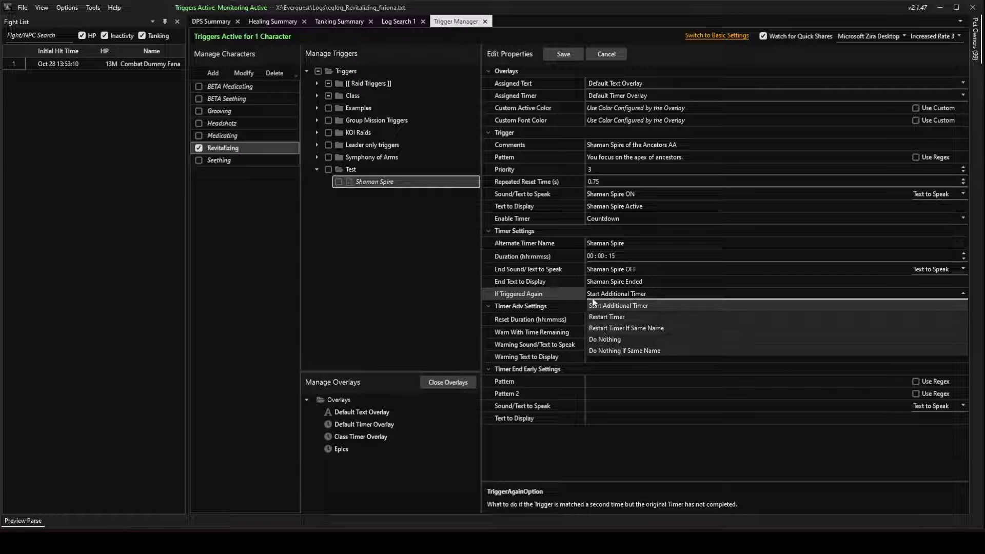
left_click(563, 296)
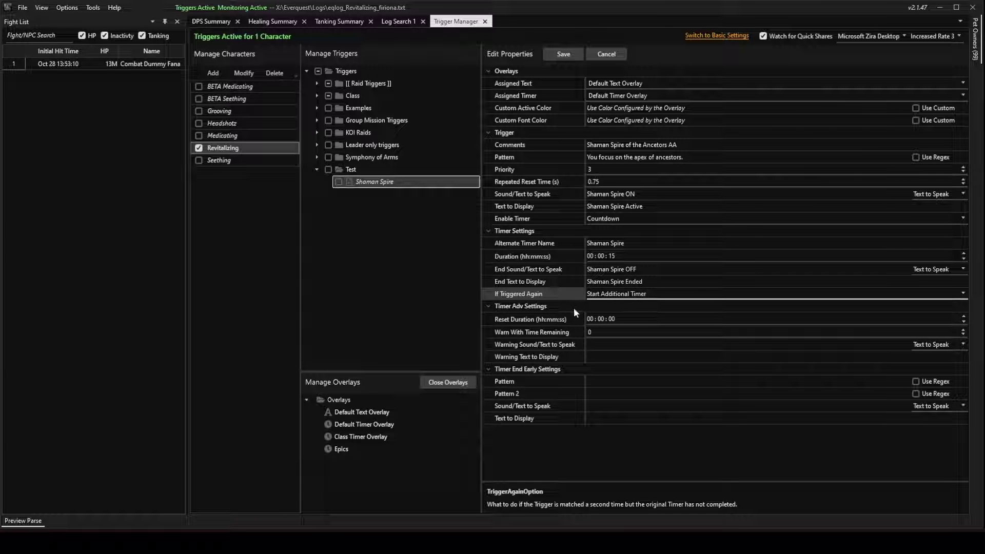
Set the timer's reset duration to 00:00:30.
left_click(540, 321)
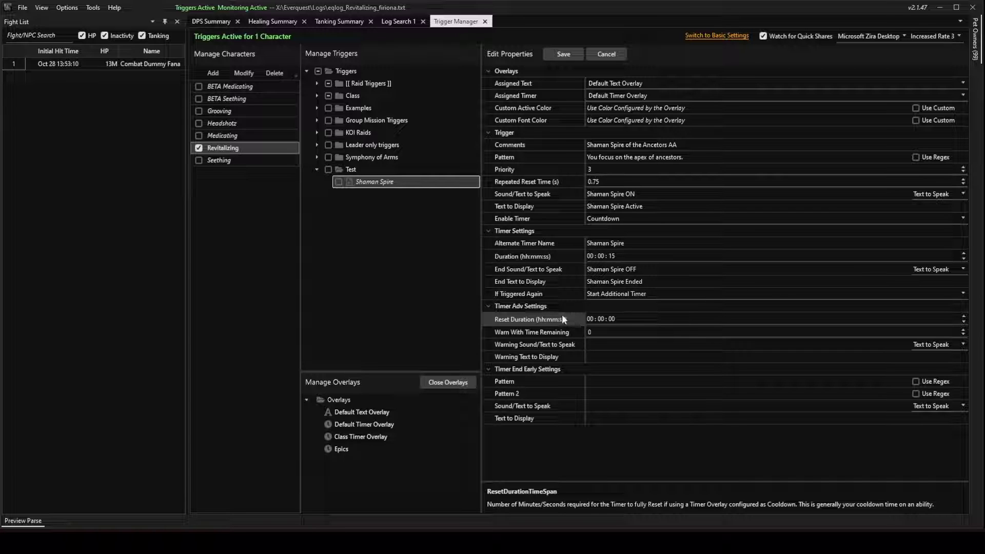
left_click(596, 319)
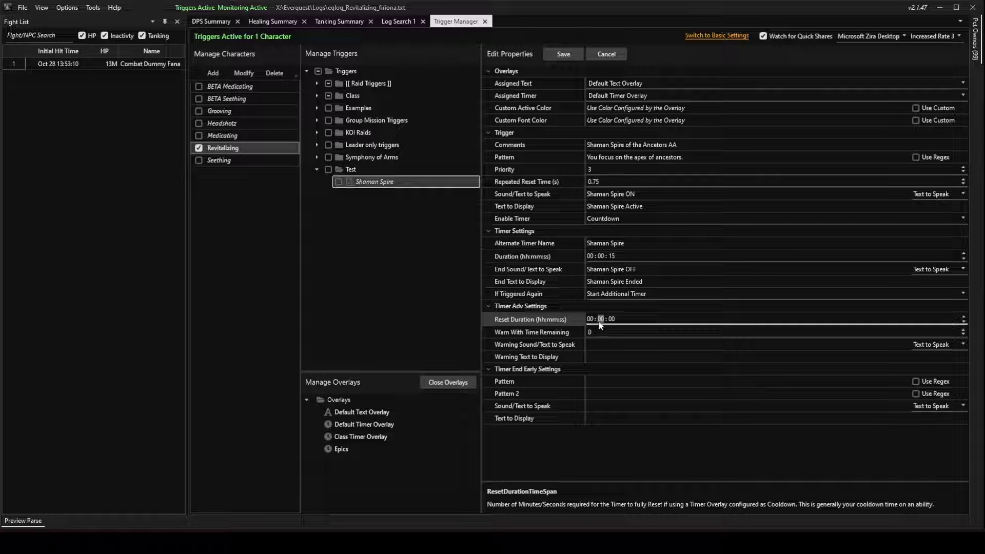
type("07")
left_click(601, 319)
left_click(620, 319)
Review the timer's warning options alongside its duration and reset duration settings.
left_click(547, 334)
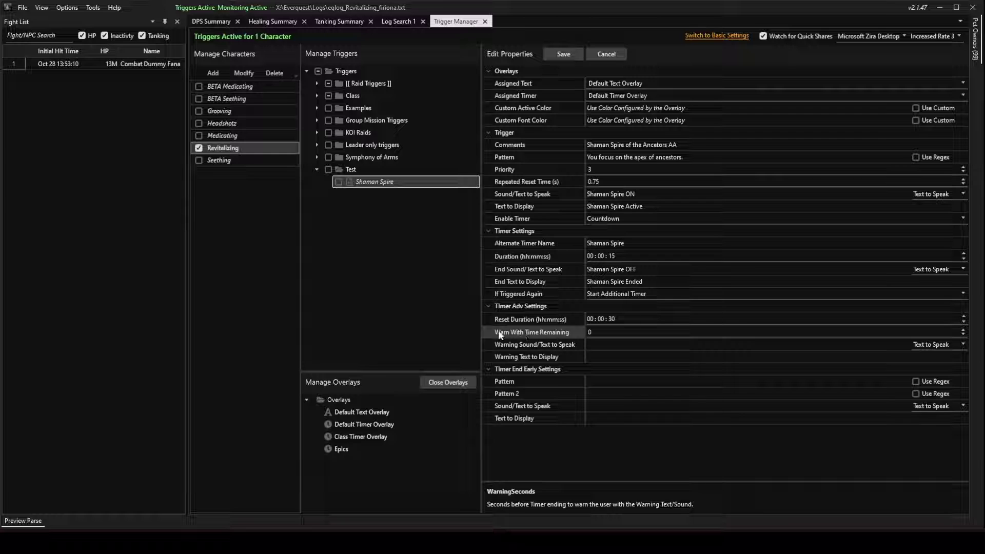
left_click(611, 256)
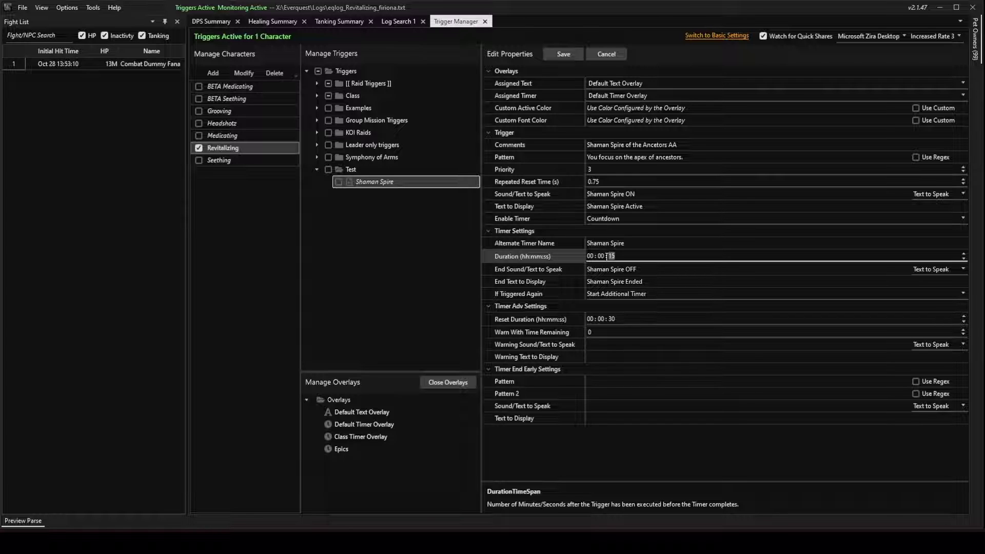
left_click(533, 333)
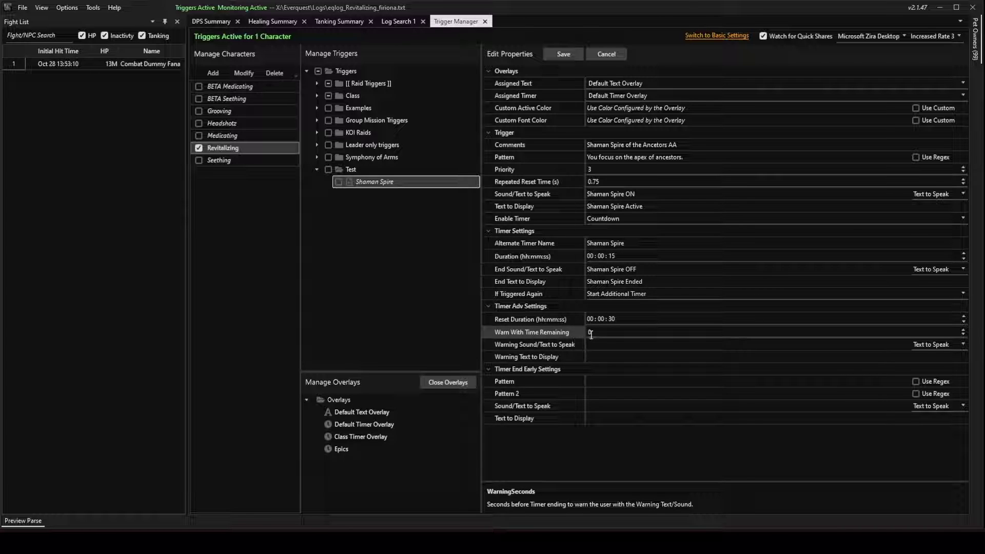
left_click(562, 345)
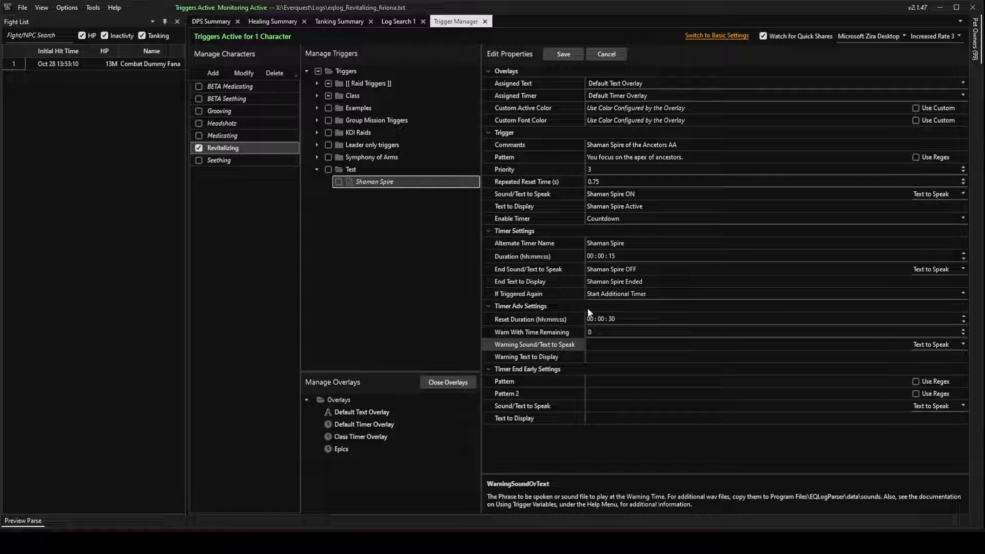
left_click(610, 256)
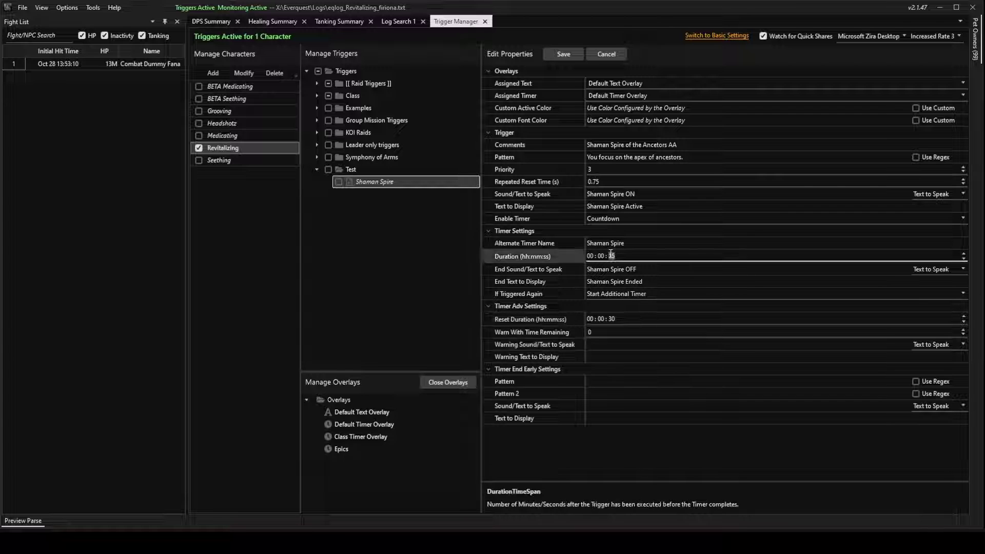
left_click(562, 318)
left_click(611, 318)
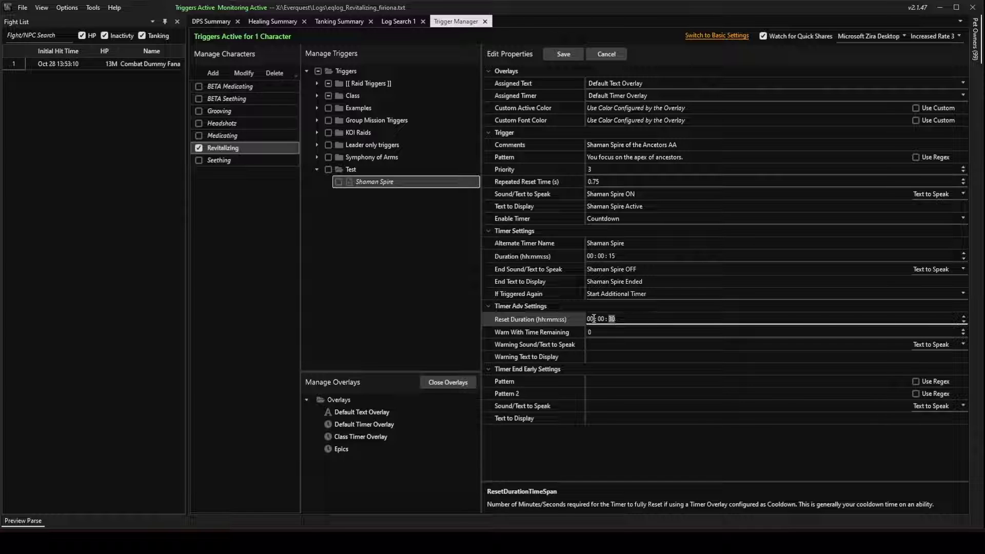
left_click(561, 345)
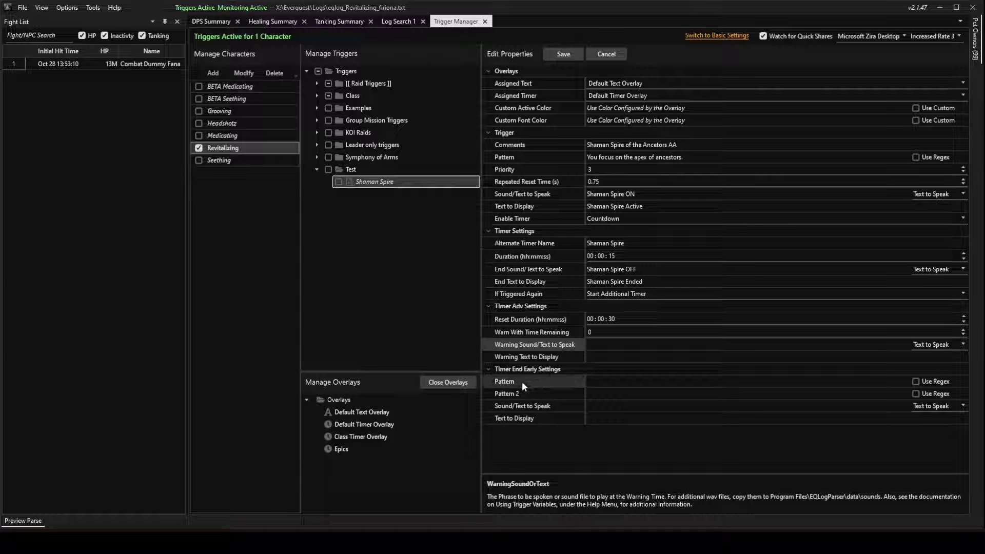
Compare the "You focus on the apex of ancestors." line in the log search results with the trigger's match pattern.
left_click(589, 382)
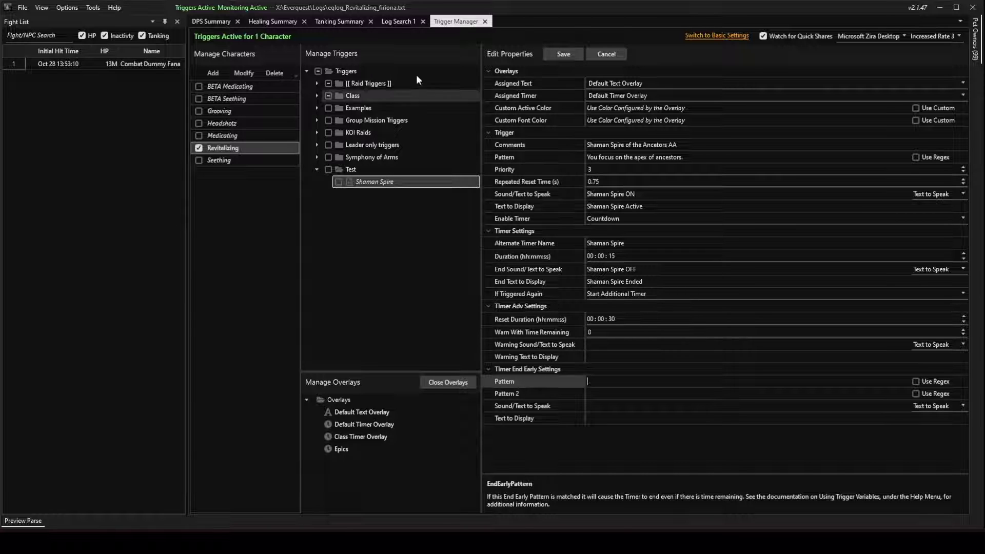
left_click(391, 24)
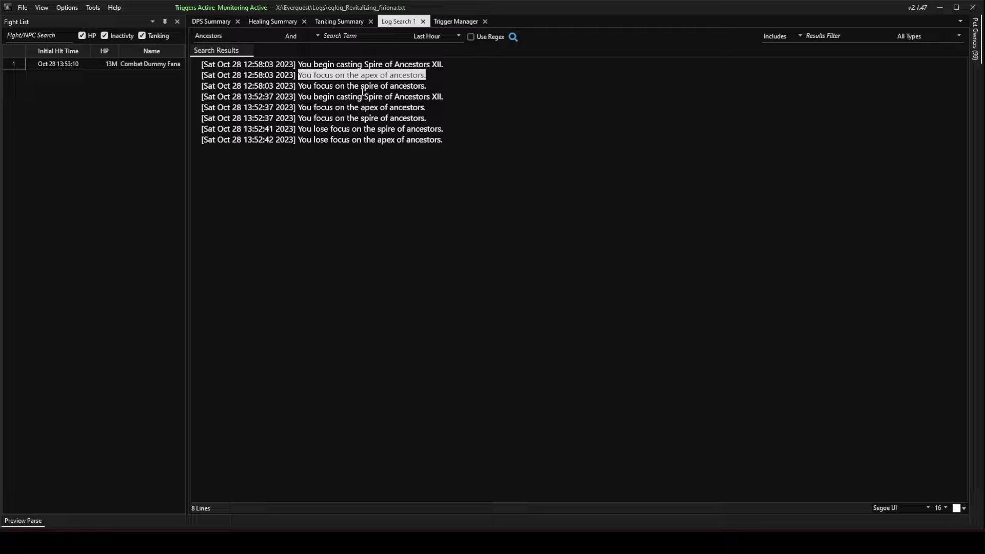
left_click(347, 128)
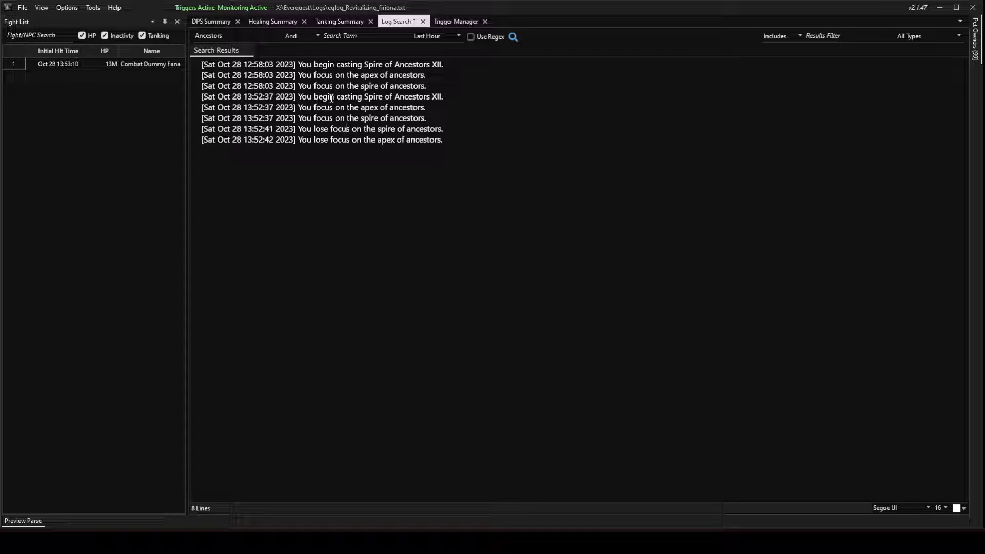
left_click_drag(335, 75, 435, 76)
left_click(434, 77)
left_click_drag(355, 75, 430, 75)
left_click(455, 23)
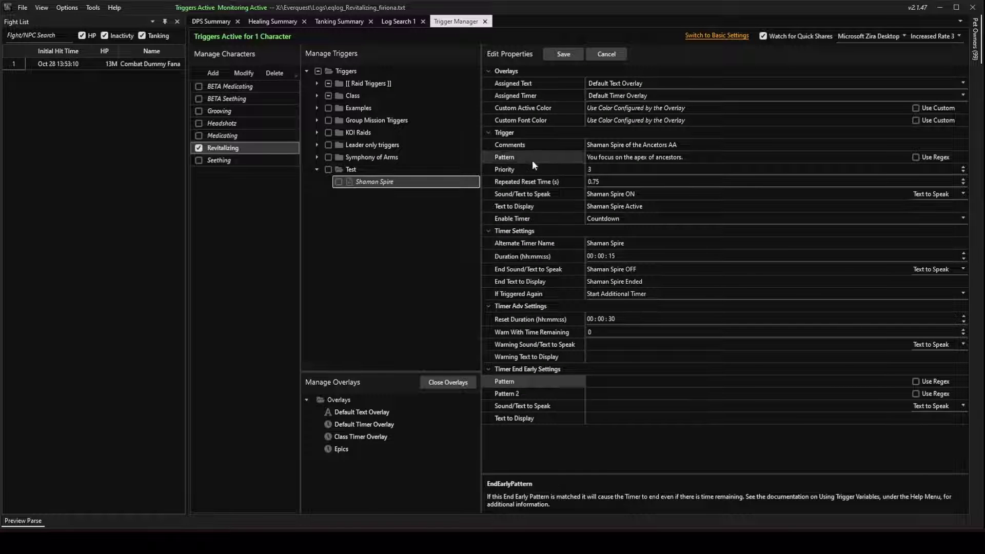
left_click(601, 158)
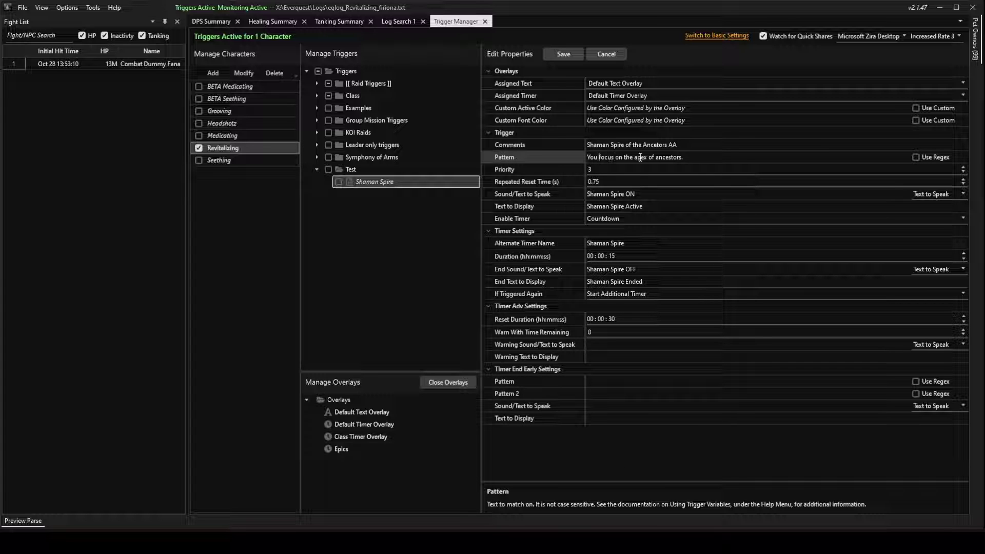
Copy "You lose focus on the apex of ancestors." from the log search results into the timer's first end-early pattern.
left_click(399, 23)
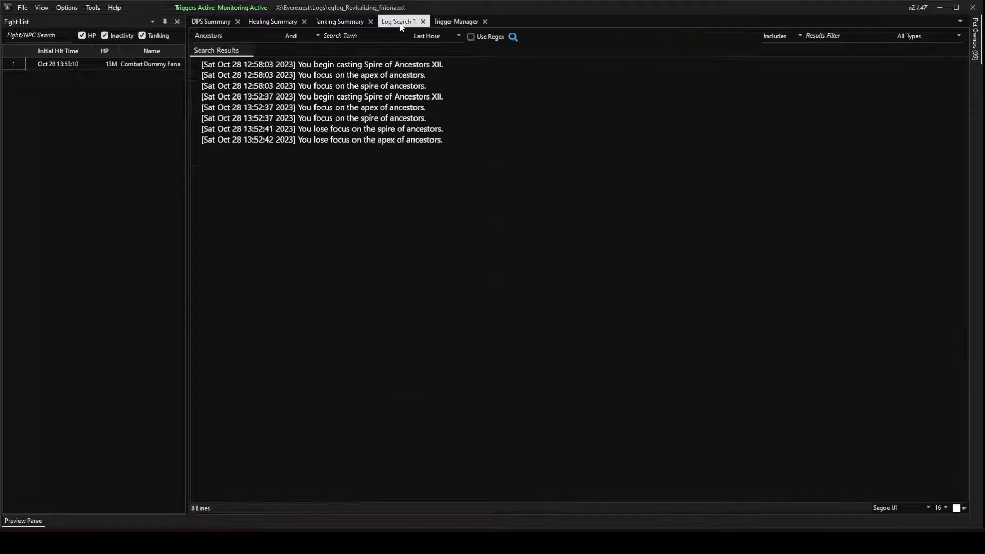
left_click_drag(453, 138, 299, 140)
key("ctrl+c")
right_click(312, 142)
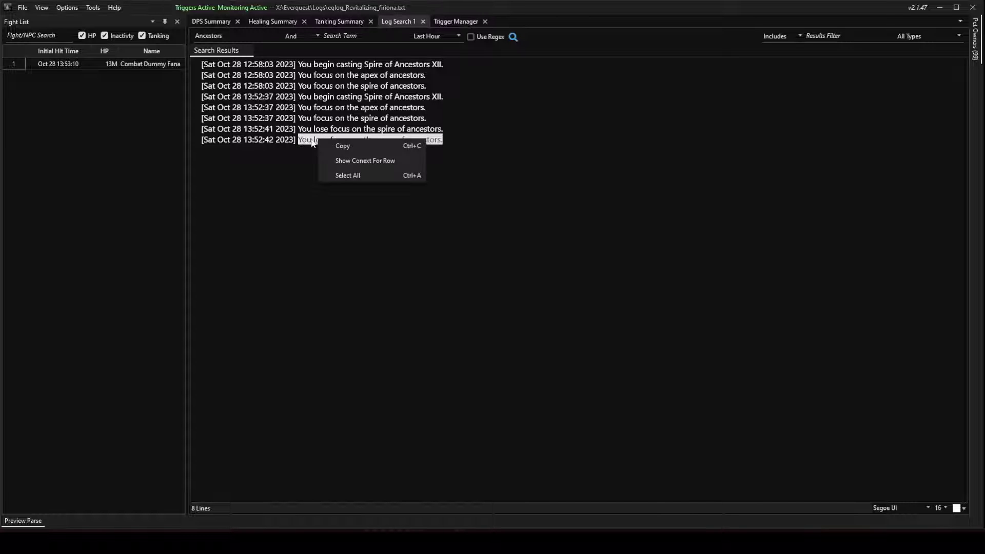
left_click(342, 146)
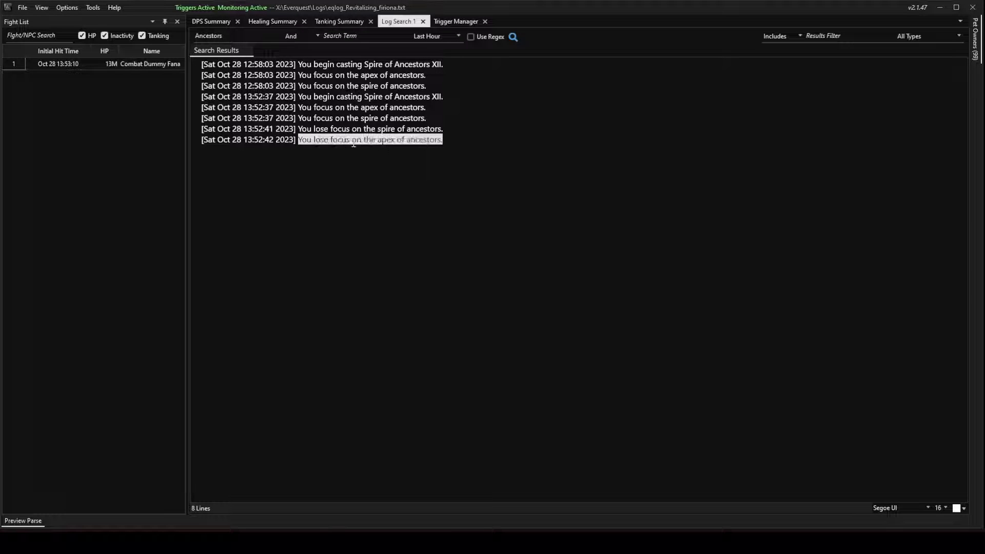
left_click(454, 22)
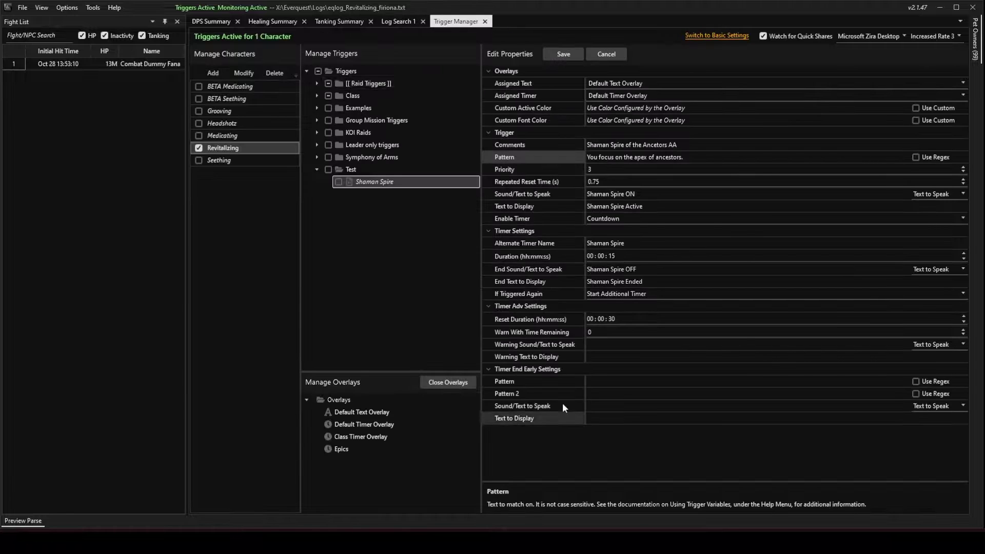
left_click(599, 380)
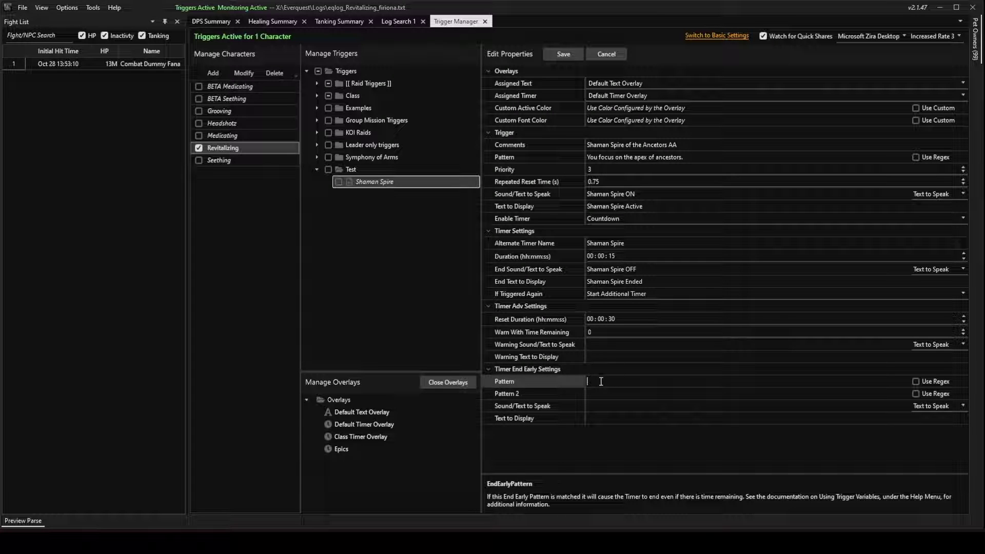
key("ctrl+v")
Set the end-early display text to "Spire Ended Early" and save the trigger.
left_click(621, 401)
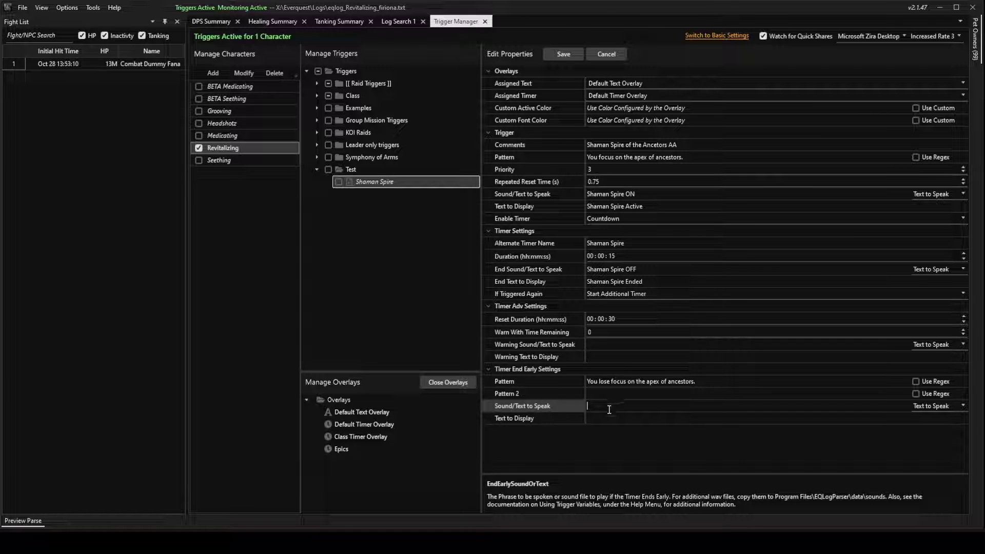
left_click(545, 417)
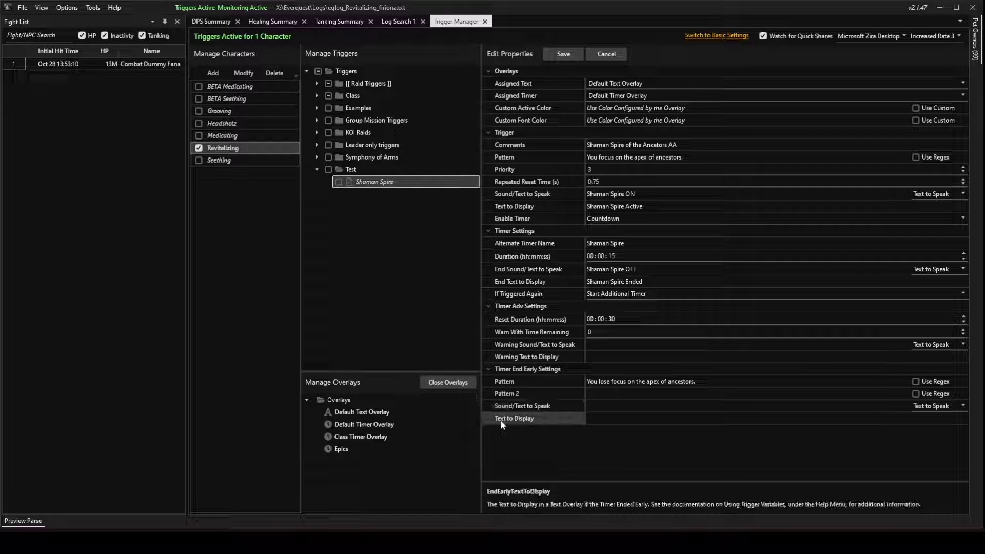
left_click(599, 417)
type("Spire Ended Early")
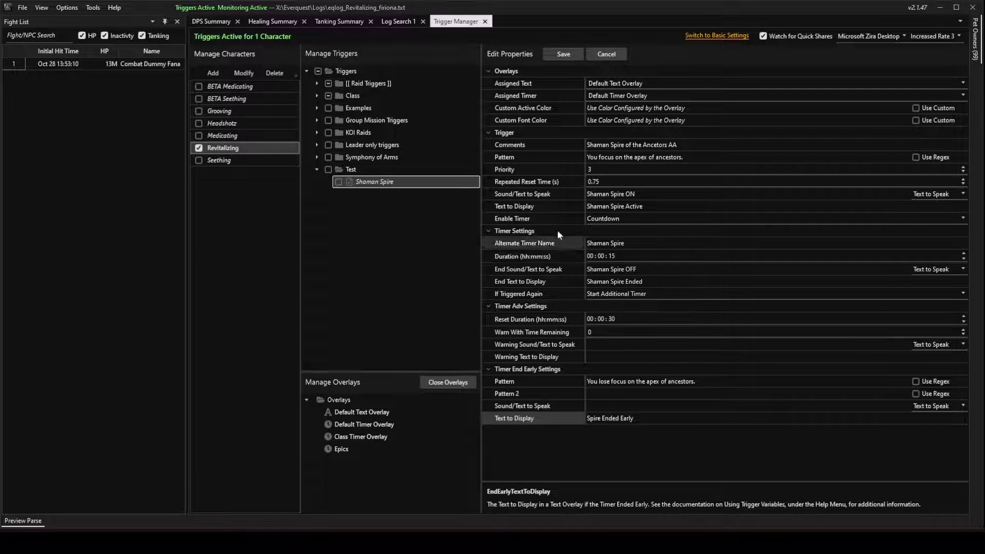
left_click(560, 55)
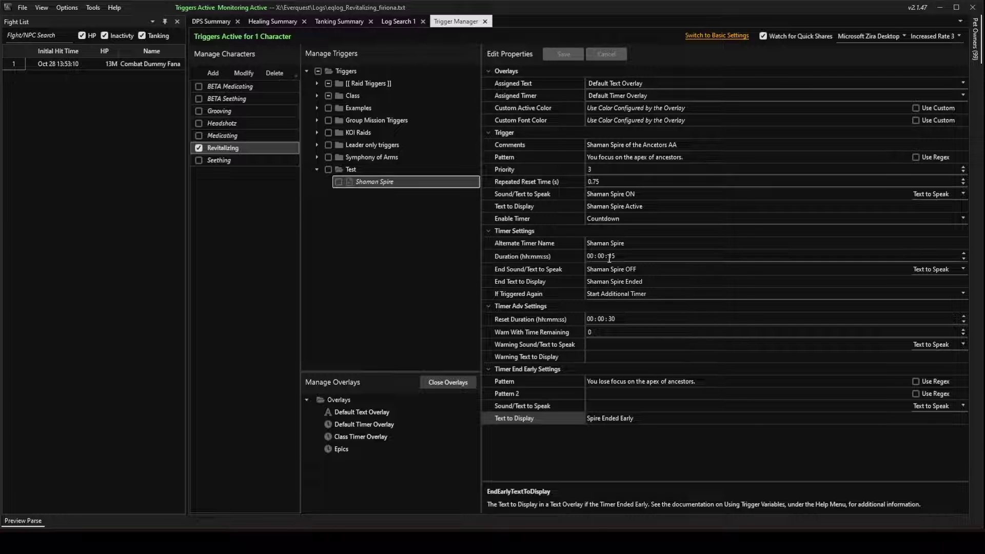
Open the Trigger Tester.
left_click(41, 8)
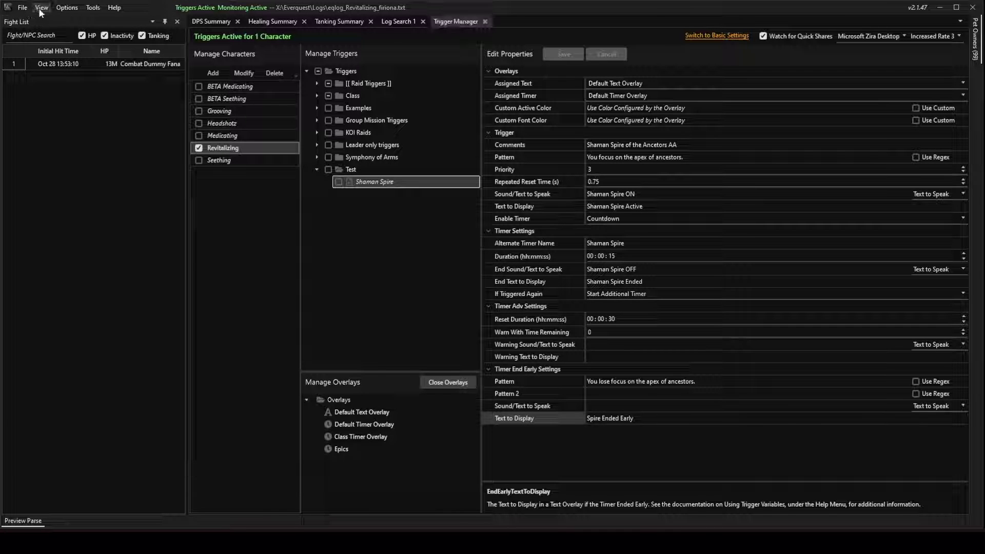
mouse_move(54, 91)
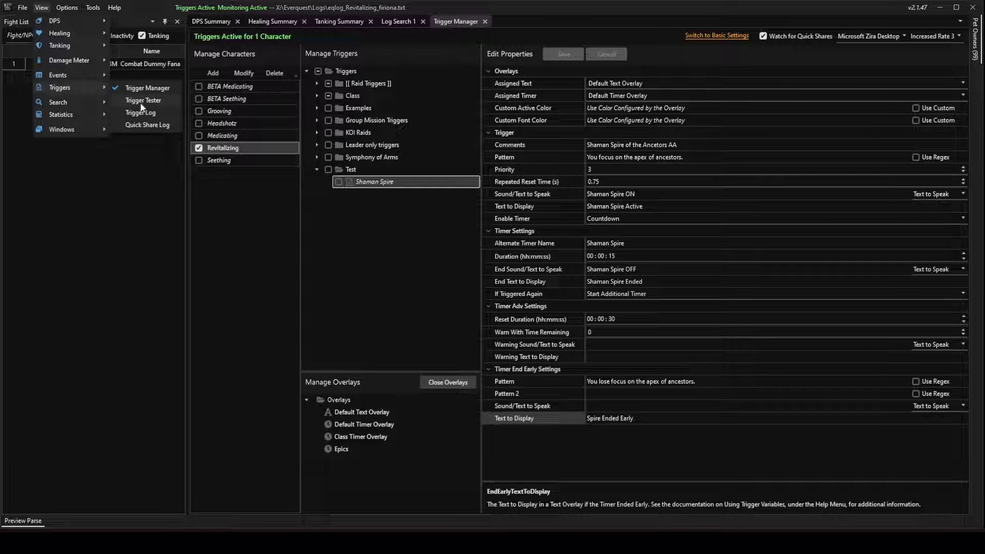
left_click(142, 101)
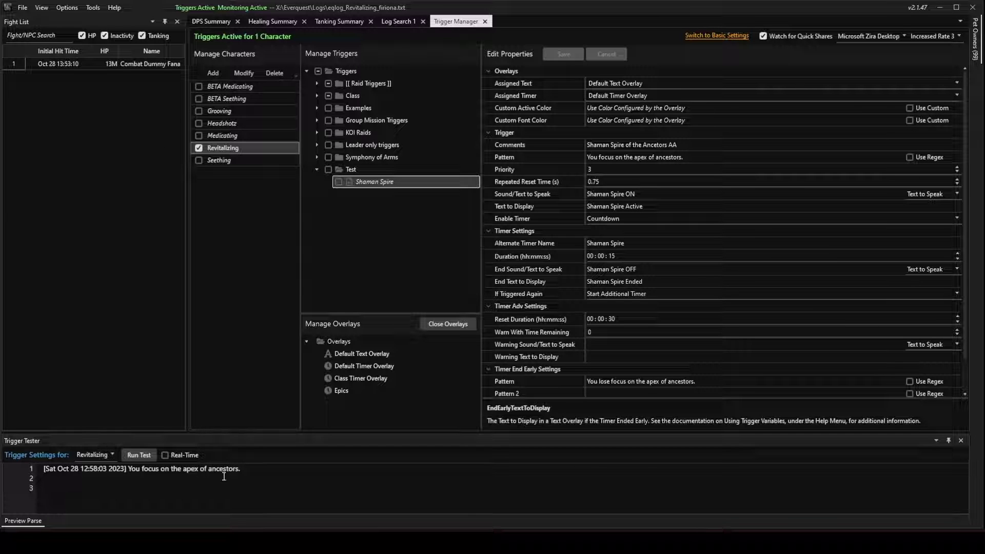
Copy the 12:58:03 "You focus on the apex of ancestors." line, including its timestamp, from the log search results.
left_click(388, 22)
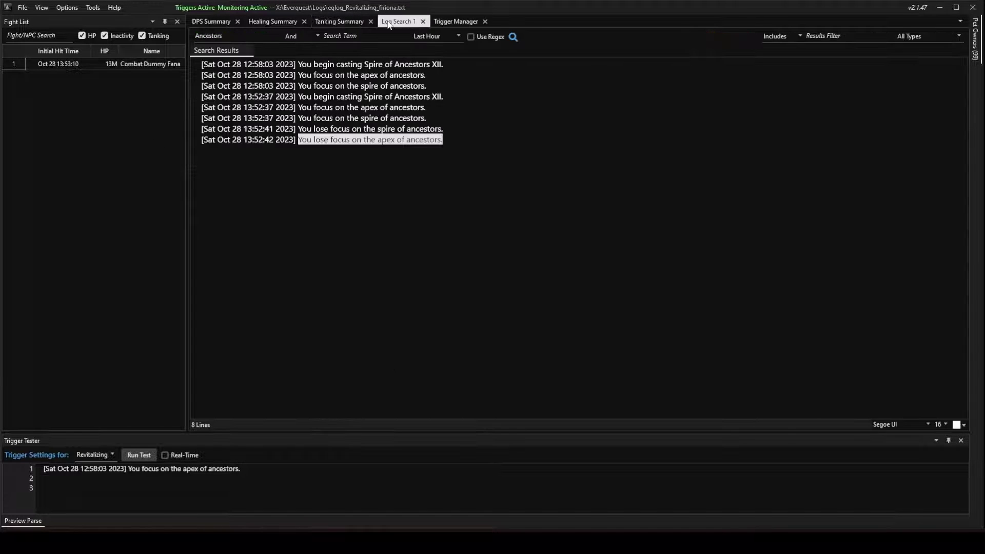
left_click(462, 147)
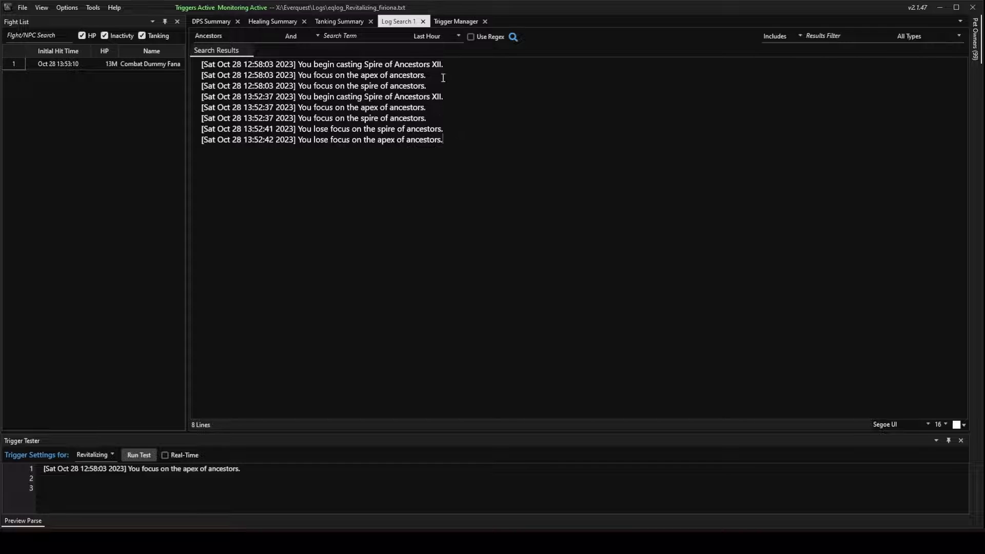
left_click_drag(441, 76, 195, 78)
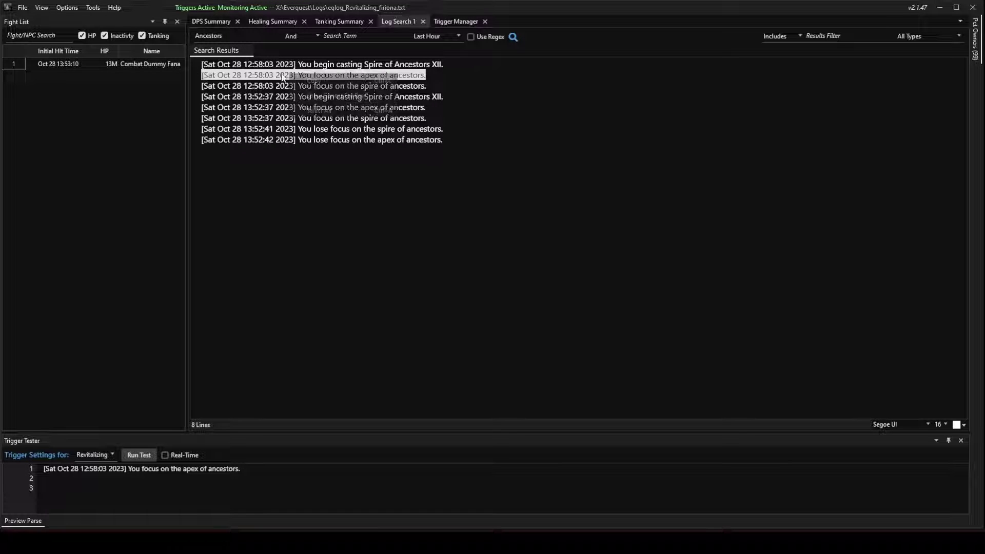
left_click(305, 78)
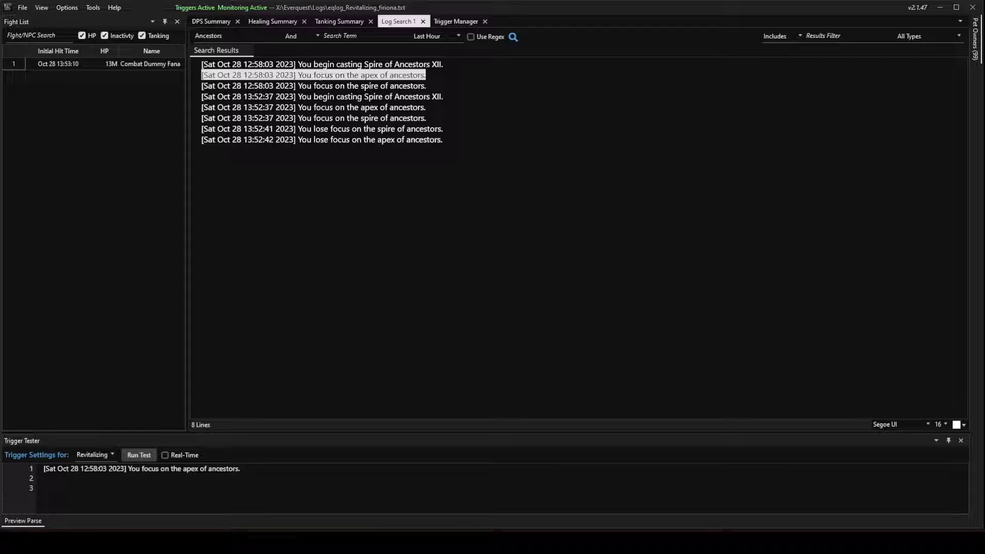
Replace the existing line in the Trigger Tester with the copied timestamped log line matching the trigger's pattern.
left_click(452, 22)
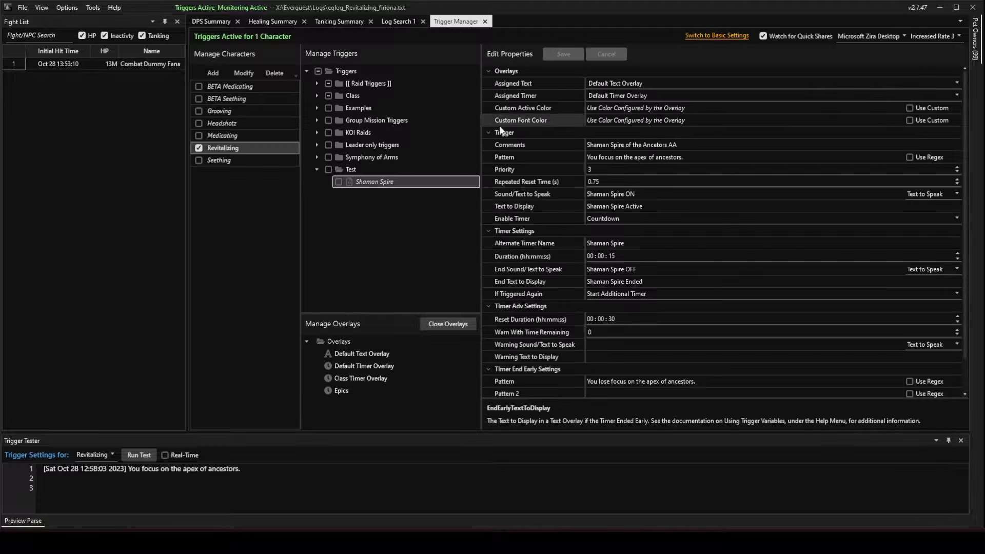
left_click(528, 156)
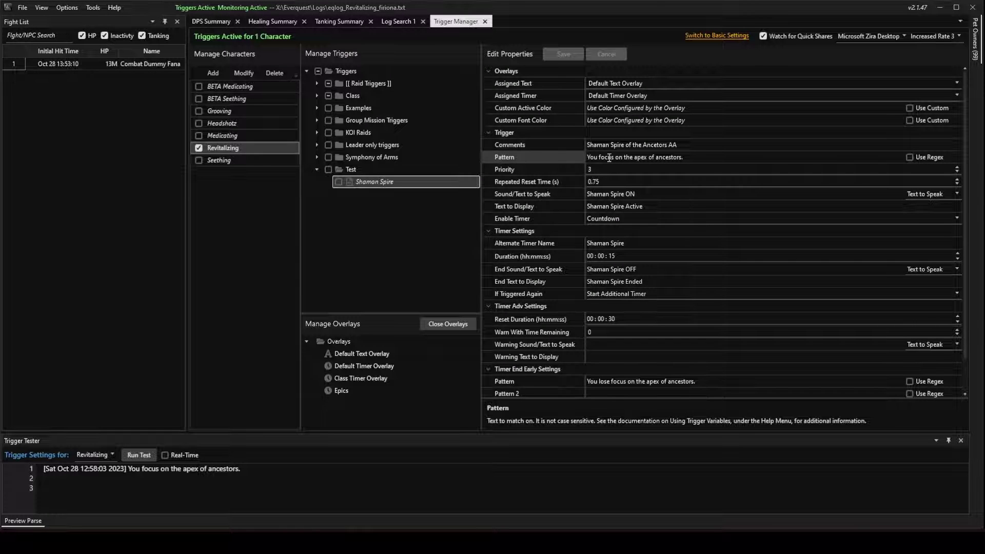
left_click_drag(240, 468, 39, 472)
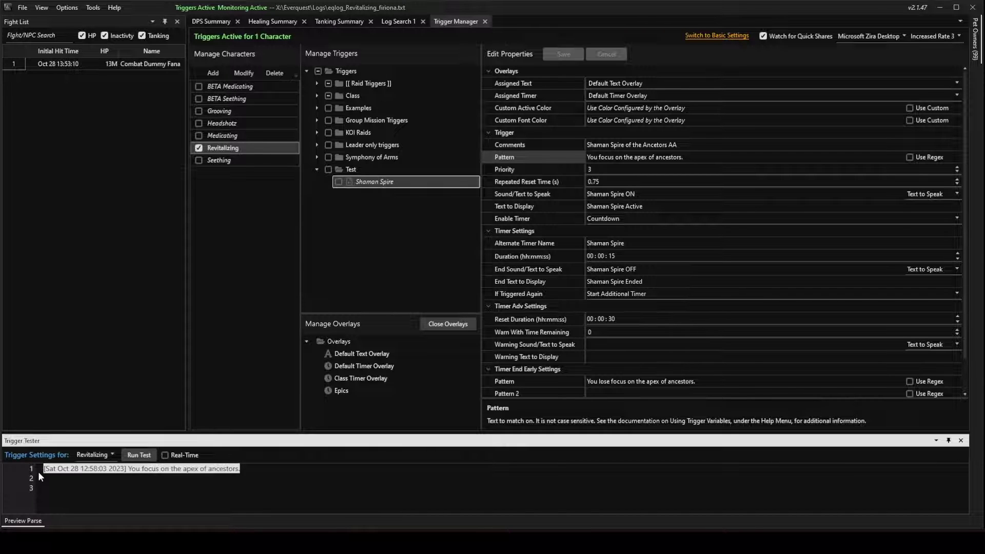
key("Delete")
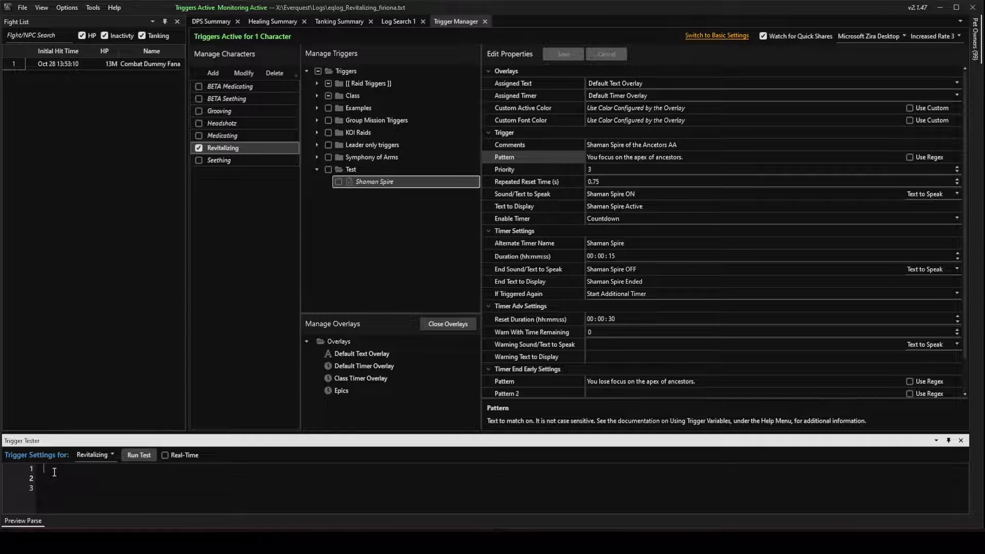
key("ctrl+v")
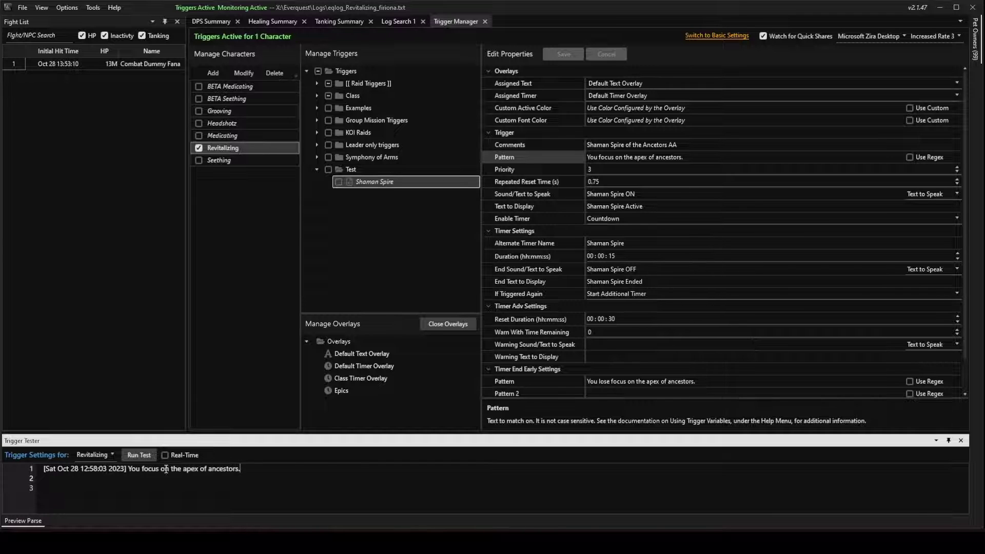
Run the pasted log line through the Trigger Tester using the Revitalizing character's trigger settings.
left_click_drag(129, 469, 241, 470)
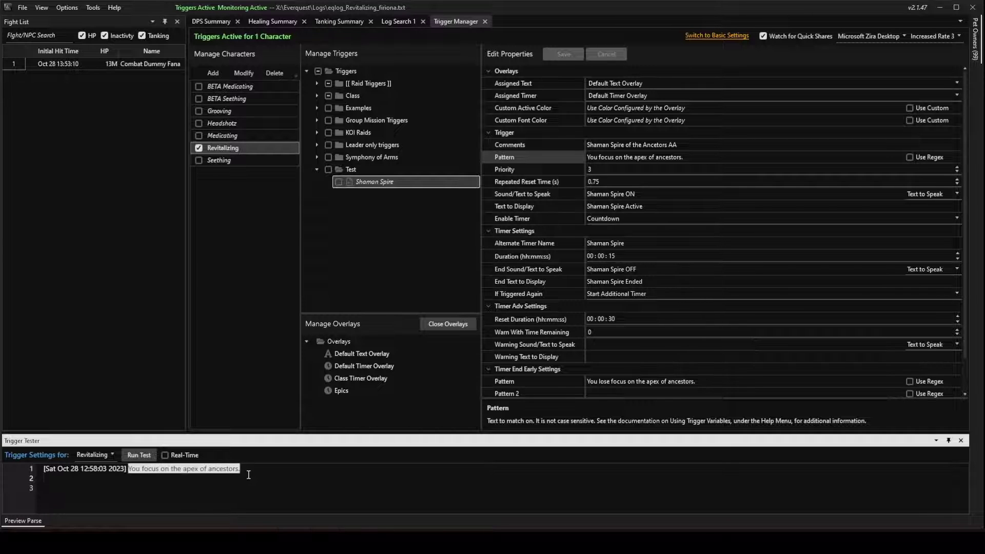
left_click(144, 479)
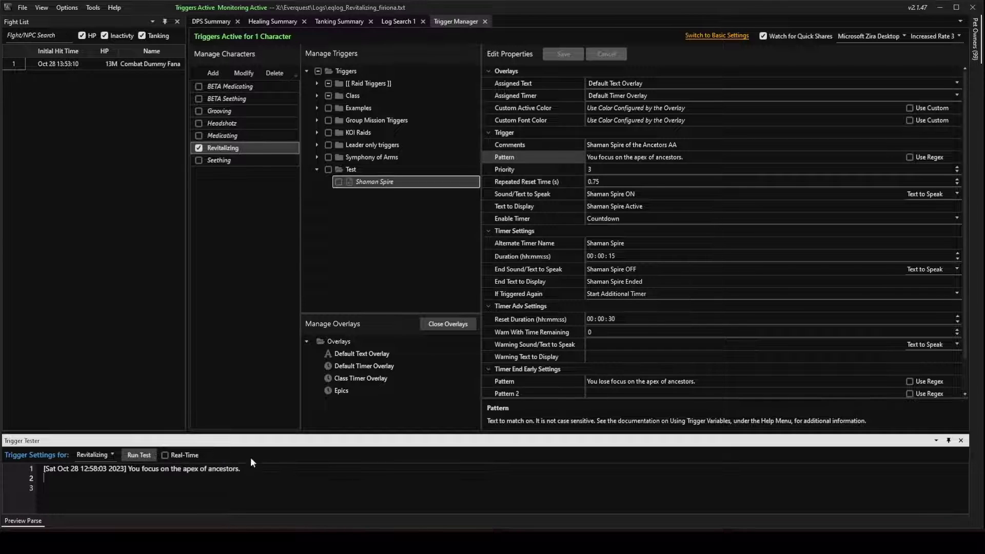
left_click(88, 458)
left_click(91, 458)
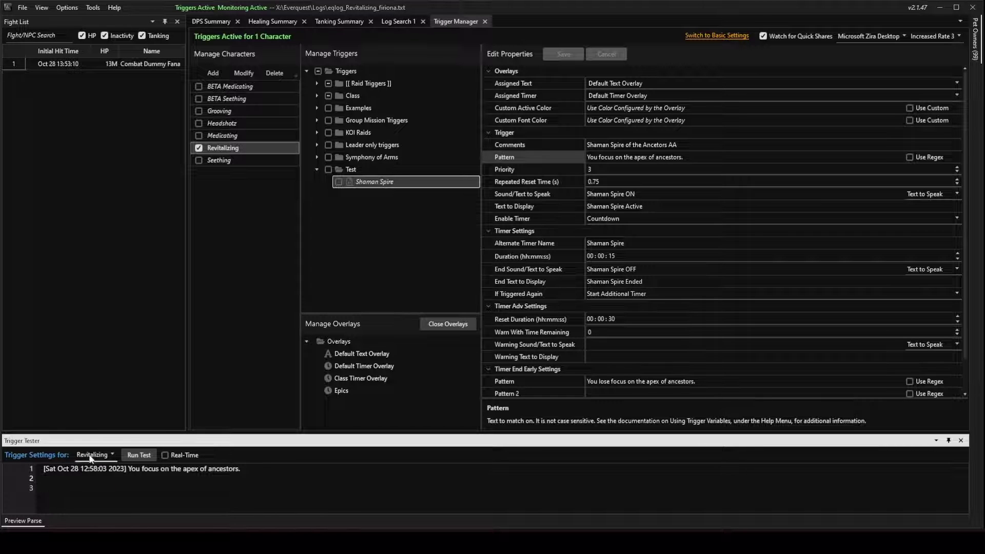
left_click(136, 456)
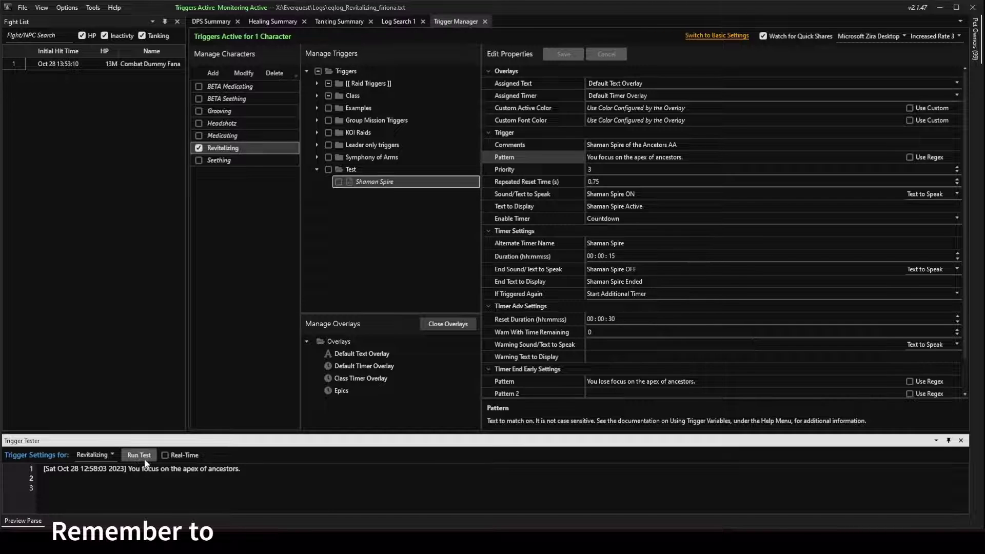
Enable the Test folder and its Shaman Spire trigger for Revitalizing, and run the test on the log line.
left_click(328, 169)
left_click(328, 169)
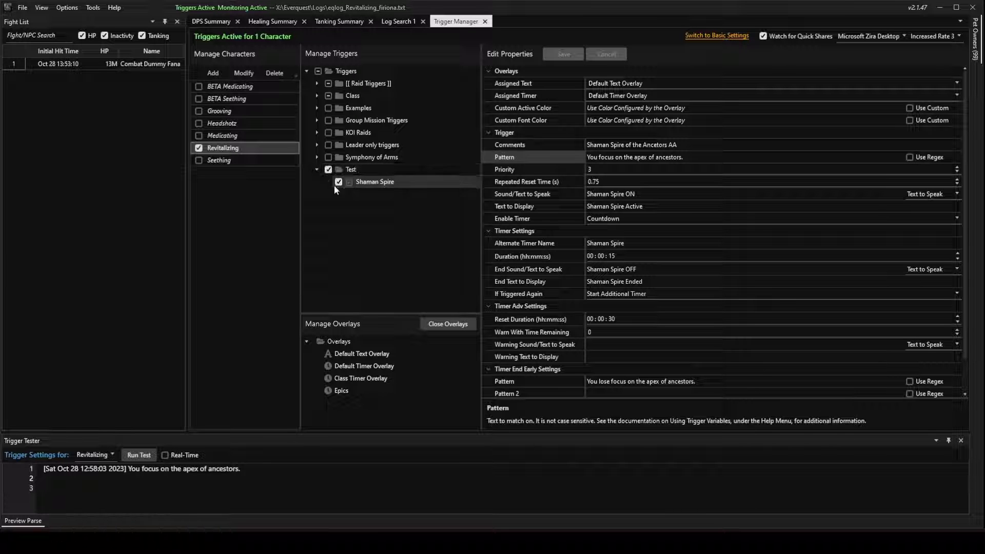
left_click(133, 457)
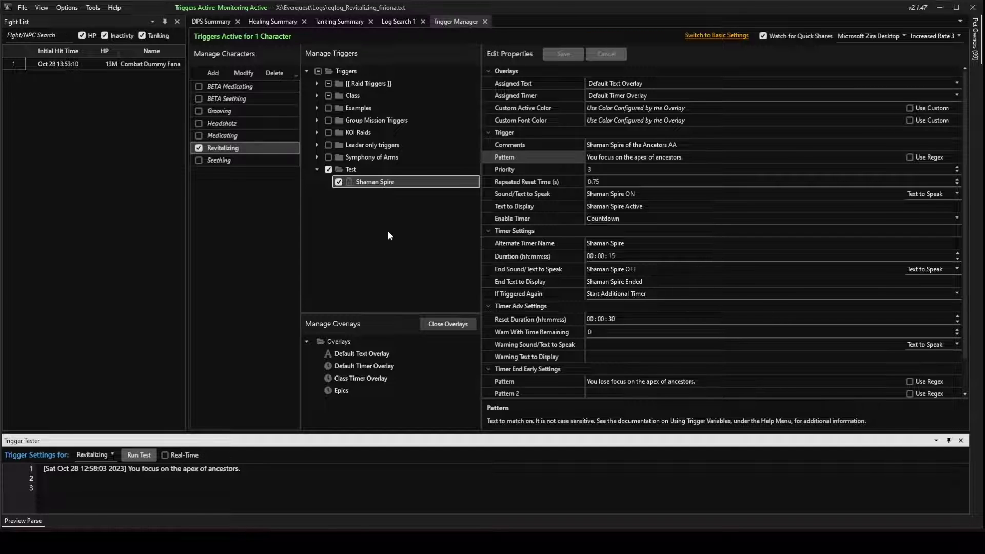
left_click(510, 319)
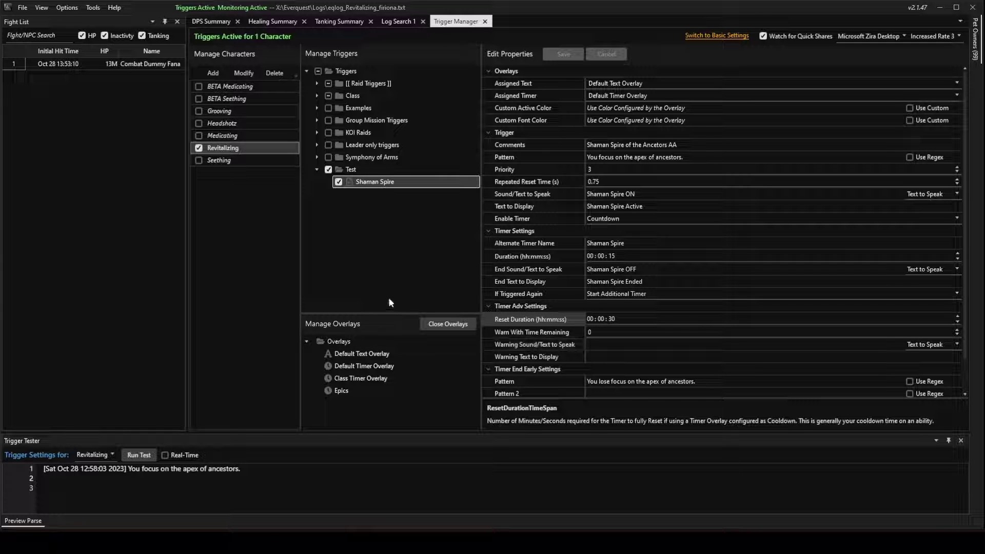
Create a new timer overlay in the Overlays folder and rename it "Cooldown Timer Overlay".
left_click(336, 343)
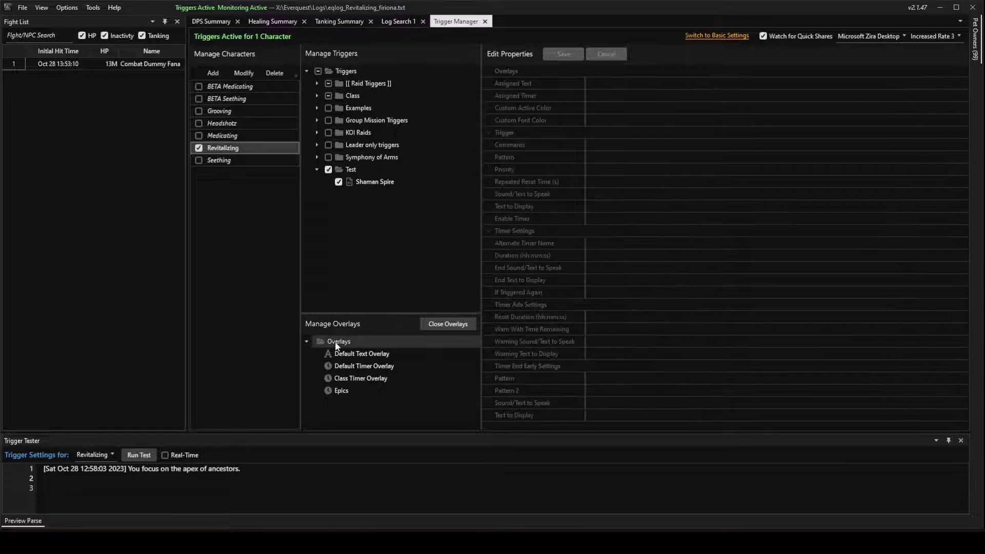
right_click(336, 346)
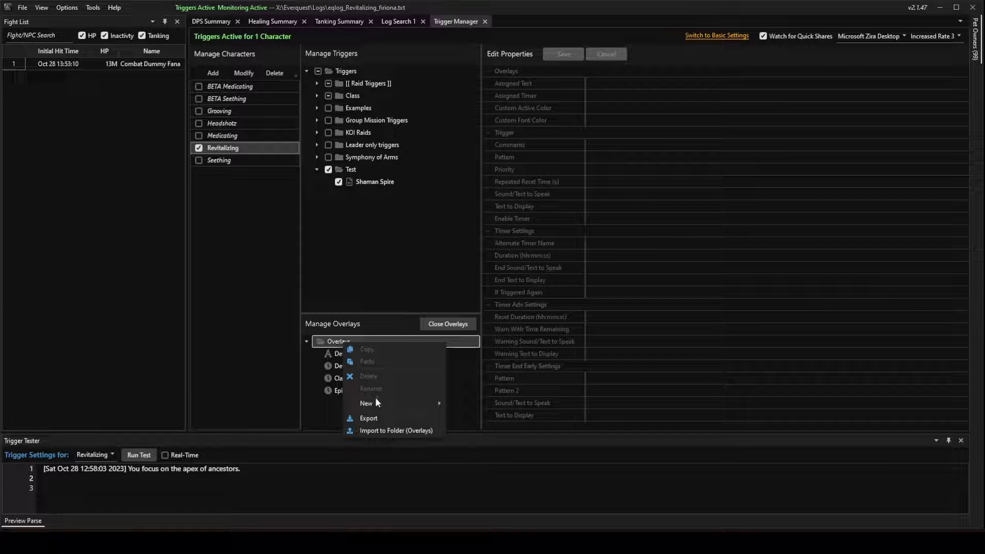
mouse_move(376, 403)
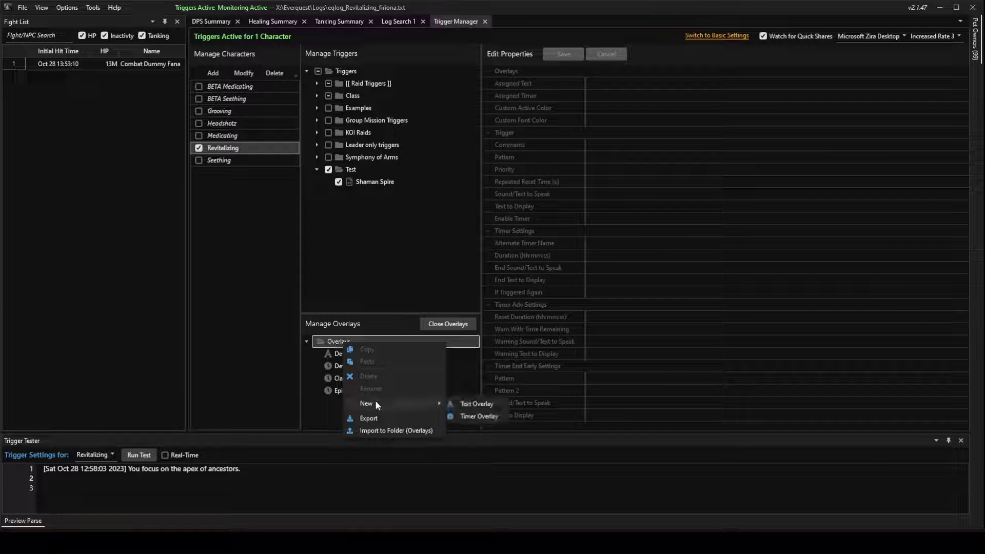
left_click(466, 417)
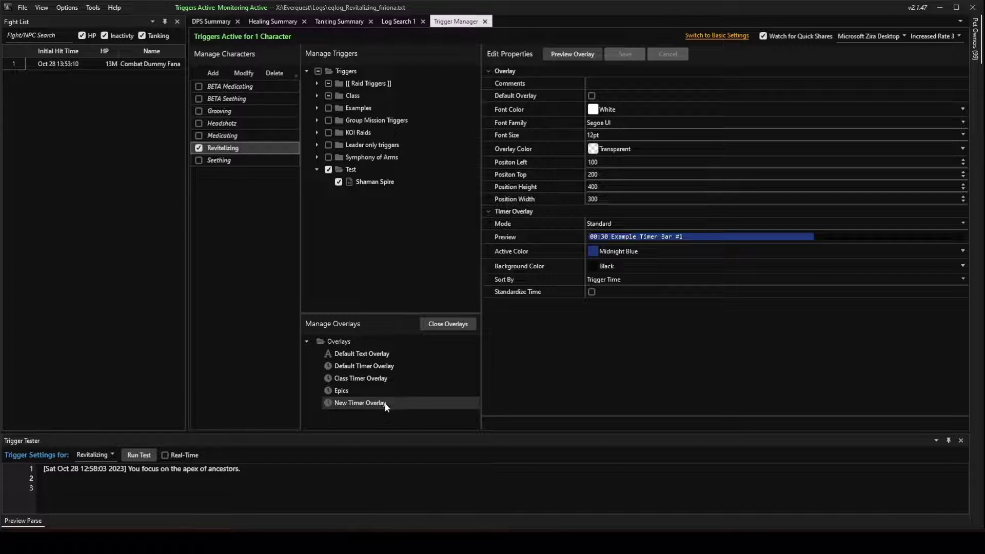
right_click(391, 405)
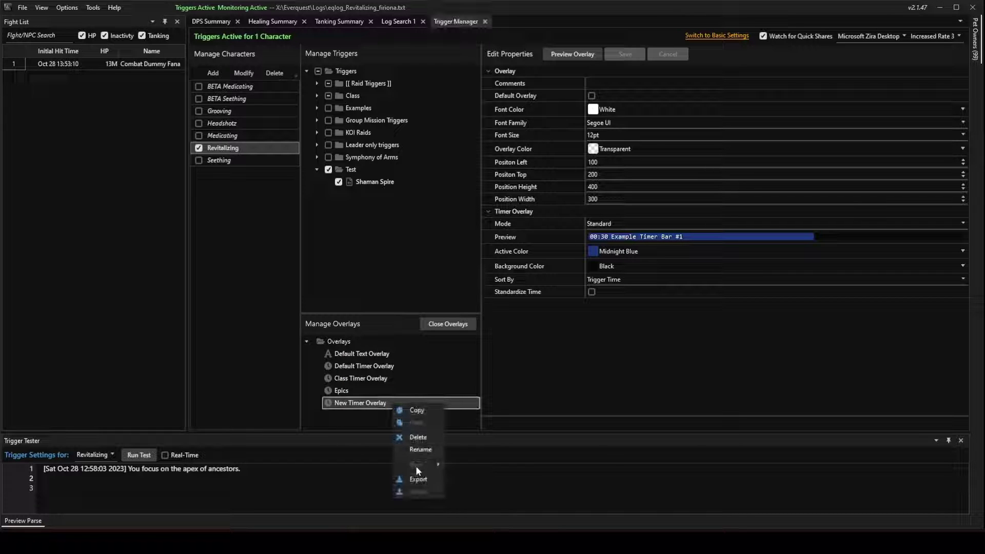
left_click(418, 450)
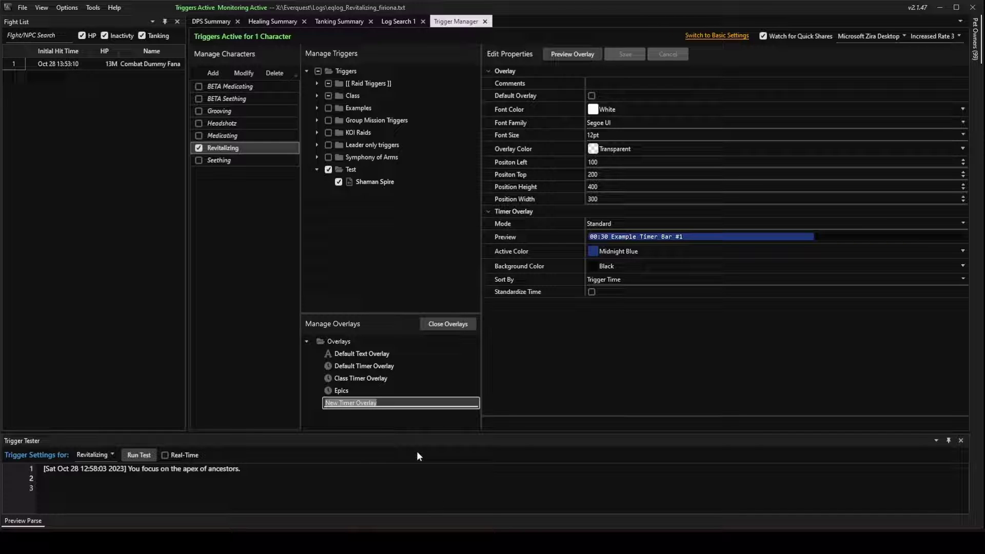
type("Cooldown ")
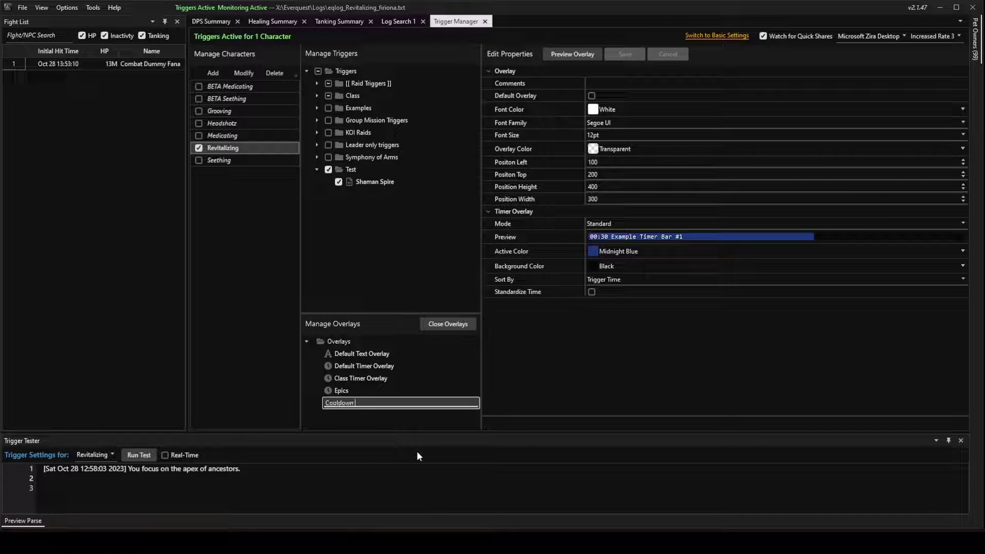
type("Timer Overla")
key("BackSpace")
type("lay")
key("Return")
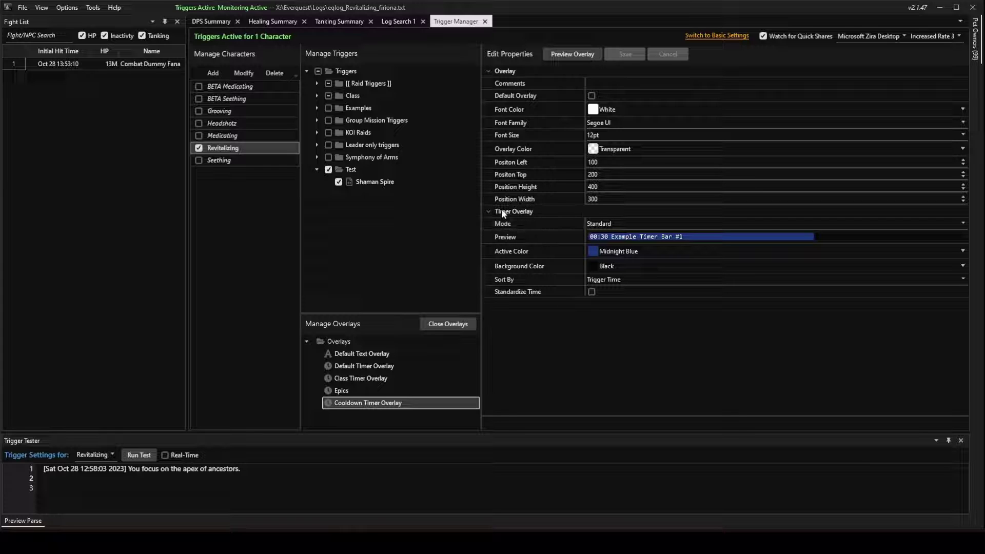
Set the Cooldown Timer Overlay's mode to Cooldown and save it.
left_click(518, 223)
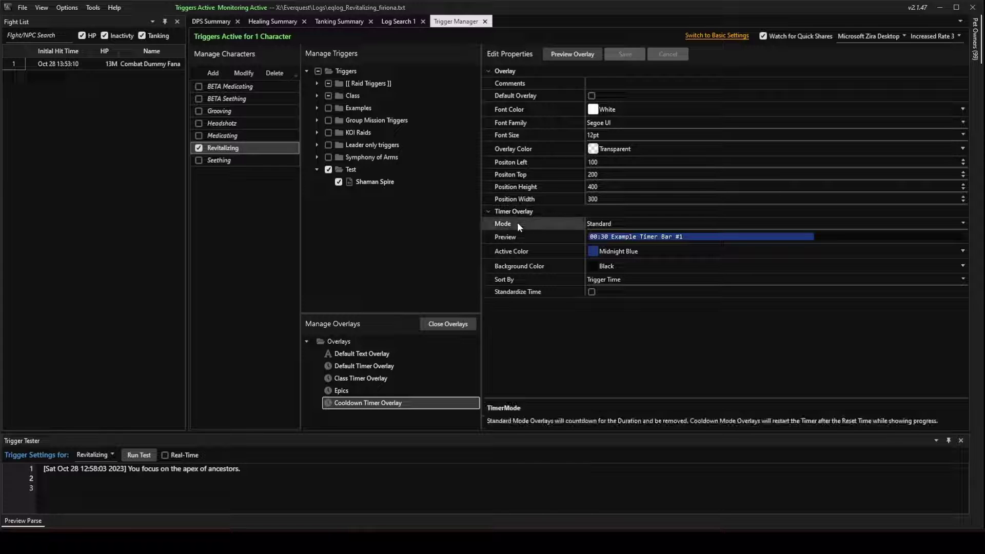
left_click(594, 225)
left_click(599, 247)
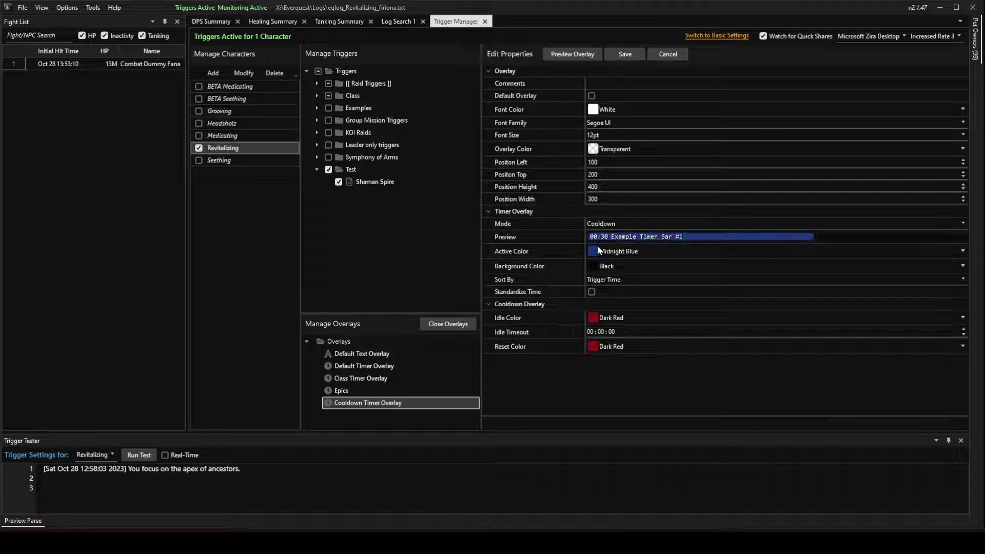
left_click(619, 56)
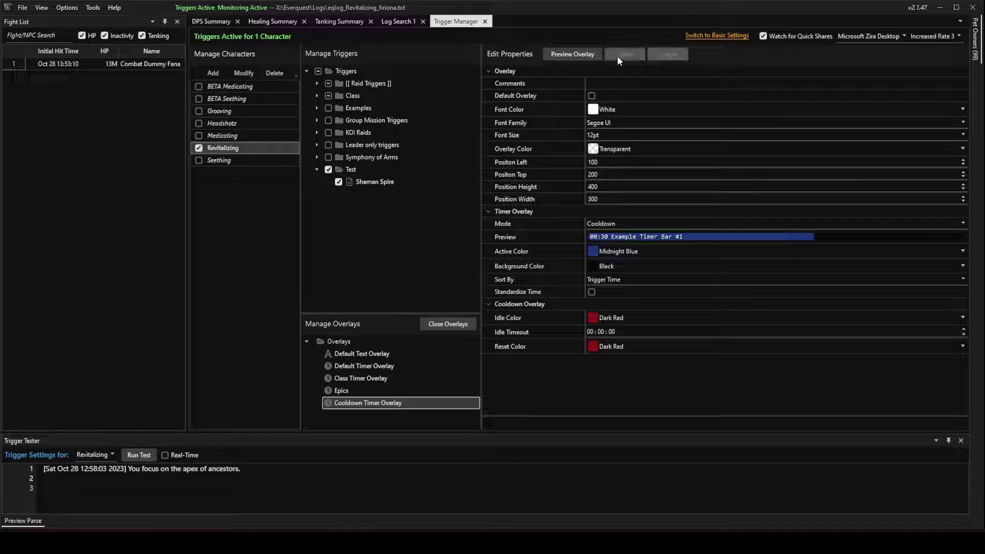
Preview the Cooldown Timer Overlay, reposition it to about 25 left and 421 top, and save the placement.
left_click(565, 55)
left_click_drag(160, 169, 122, 281)
left_click(28, 250)
left_click(94, 251)
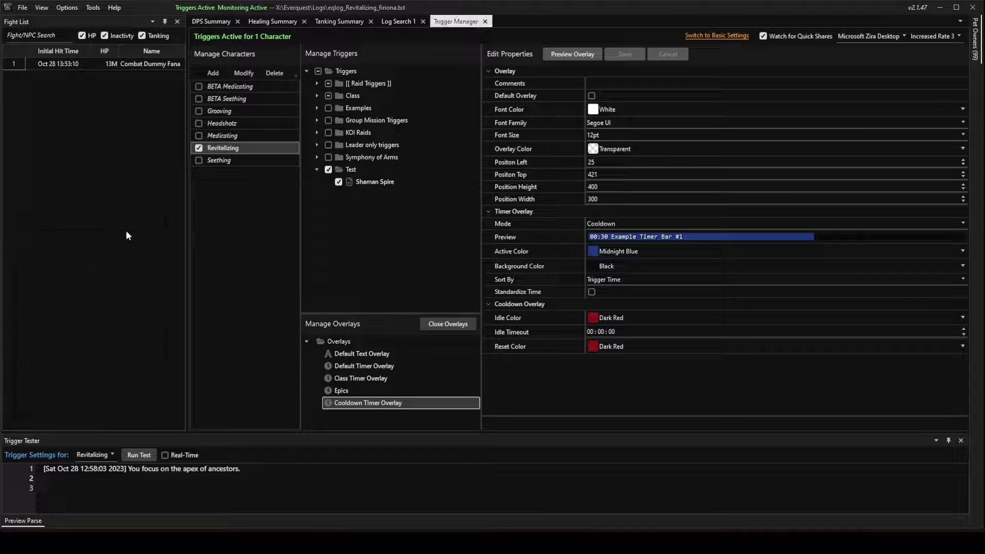
Review the Shaman Spire trigger's duration and reset duration, and test it with the Default Timer Overlay still assigned.
left_click(384, 182)
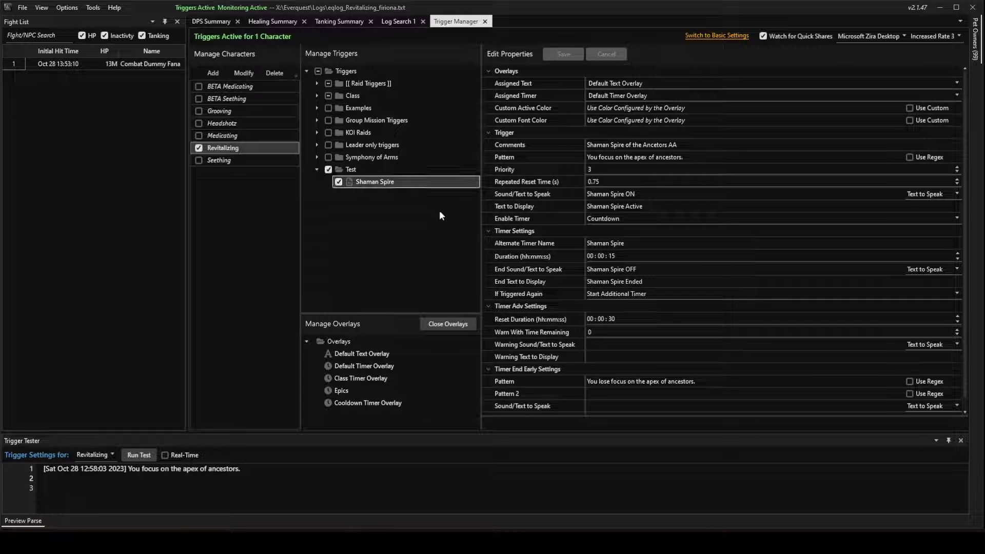
left_click(540, 253)
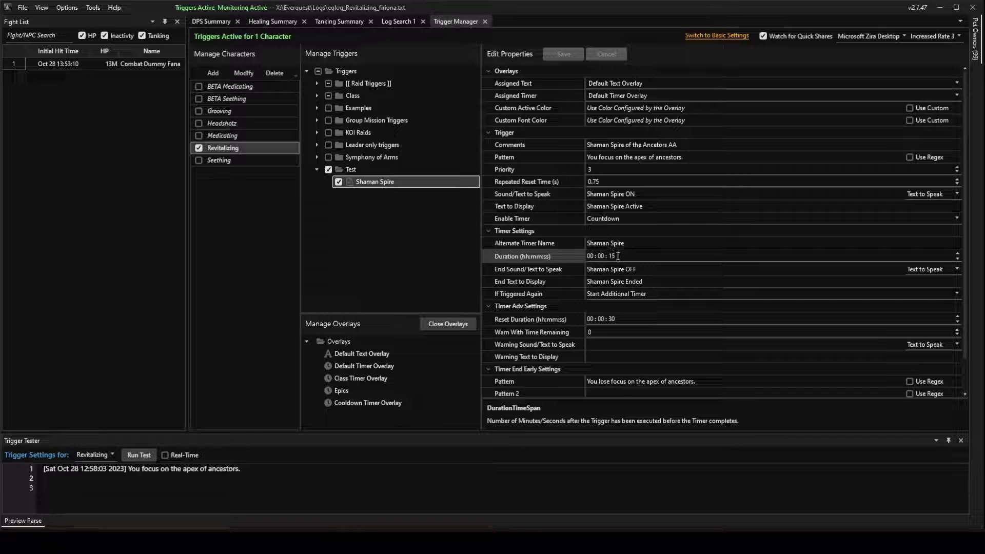
left_click(530, 318)
left_click(615, 319)
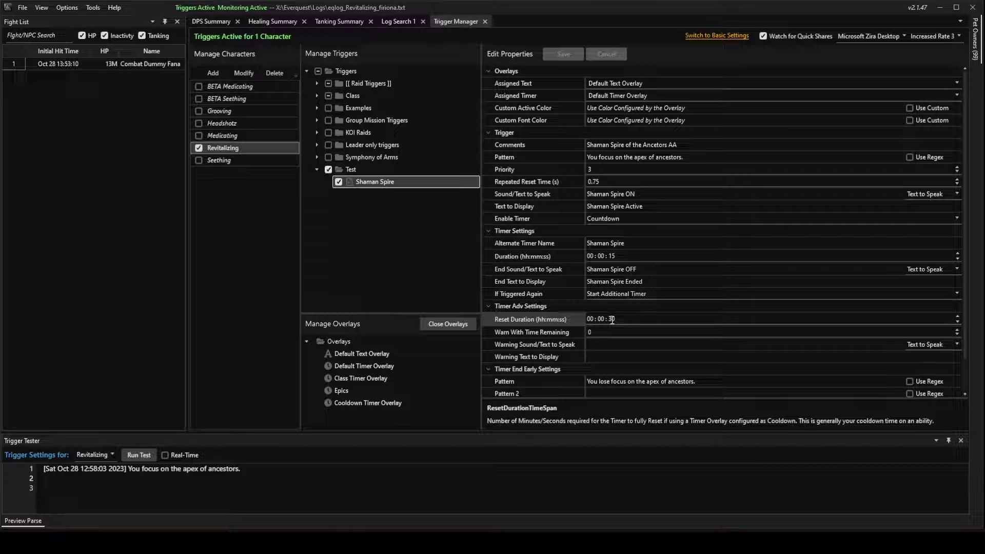
double_click(612, 319)
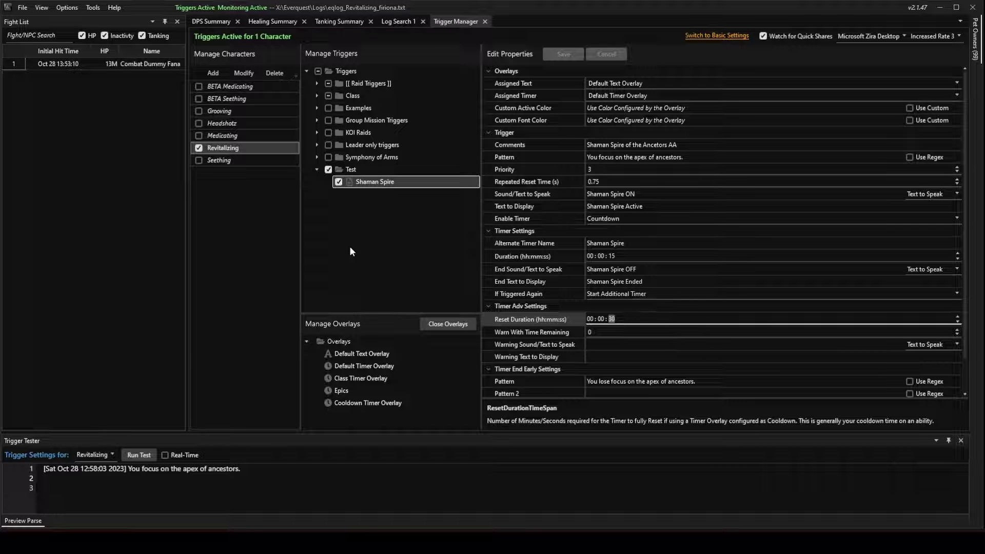
left_click(135, 455)
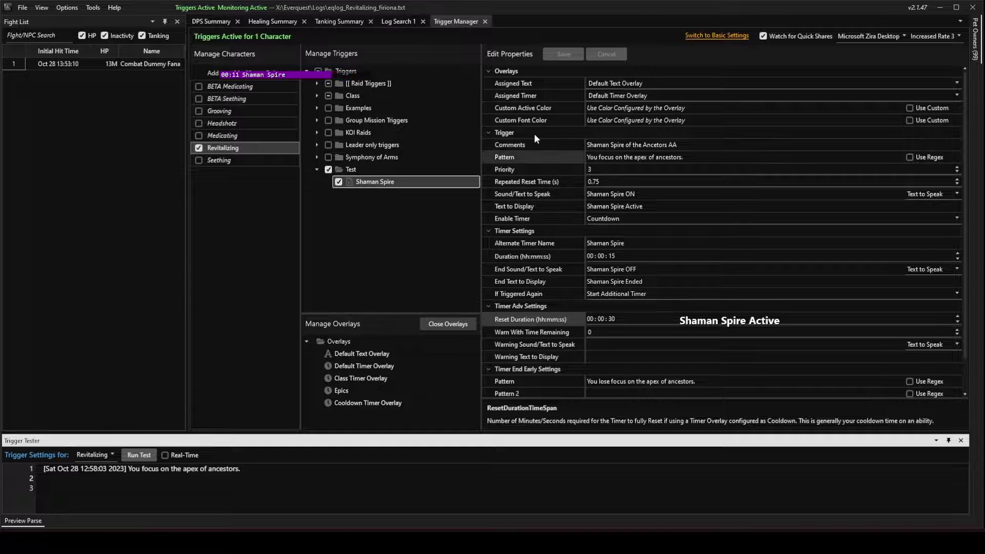
Assign only the Cooldown Timer Overlay as the Shaman Spire trigger's timer, save, and test the trigger.
left_click(545, 95)
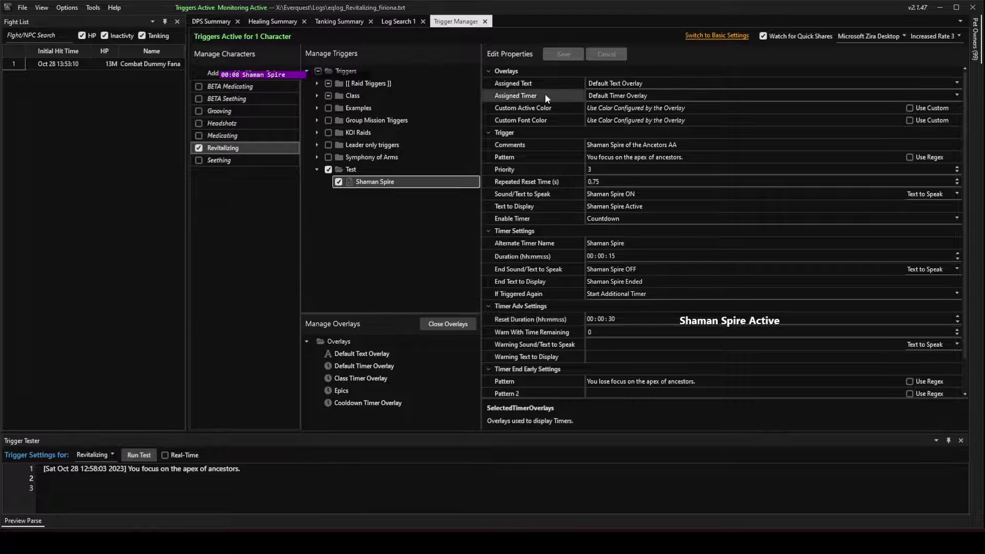
left_click(614, 94)
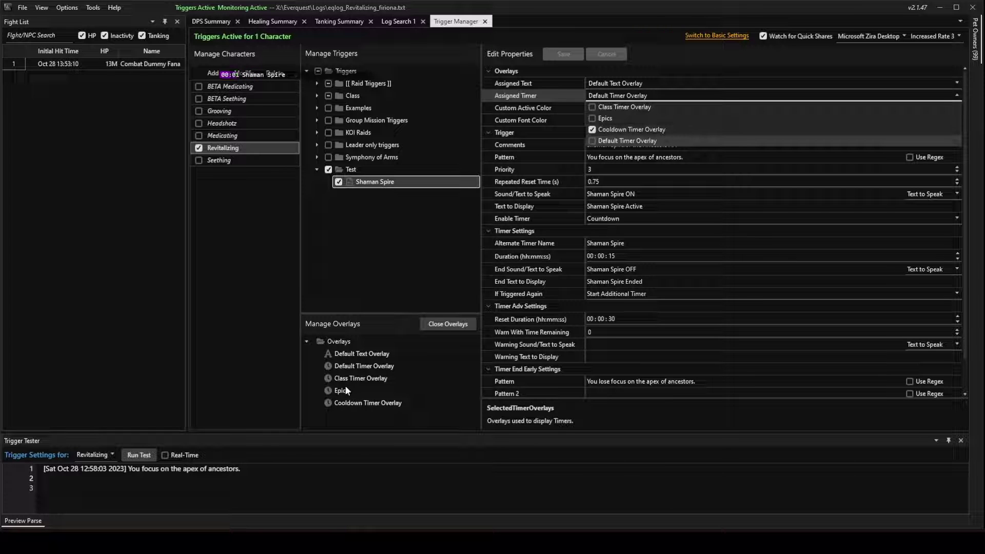
left_click(656, 74)
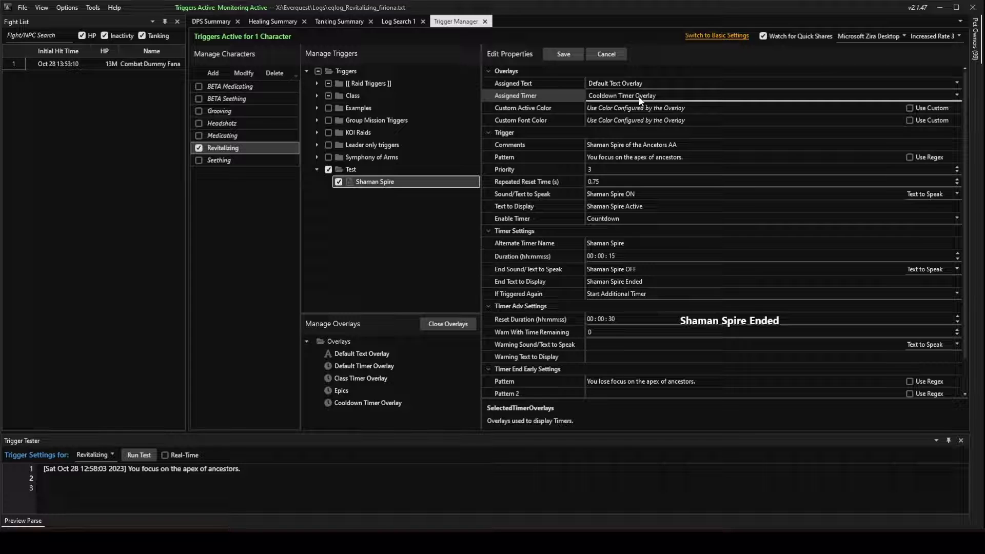
left_click(564, 54)
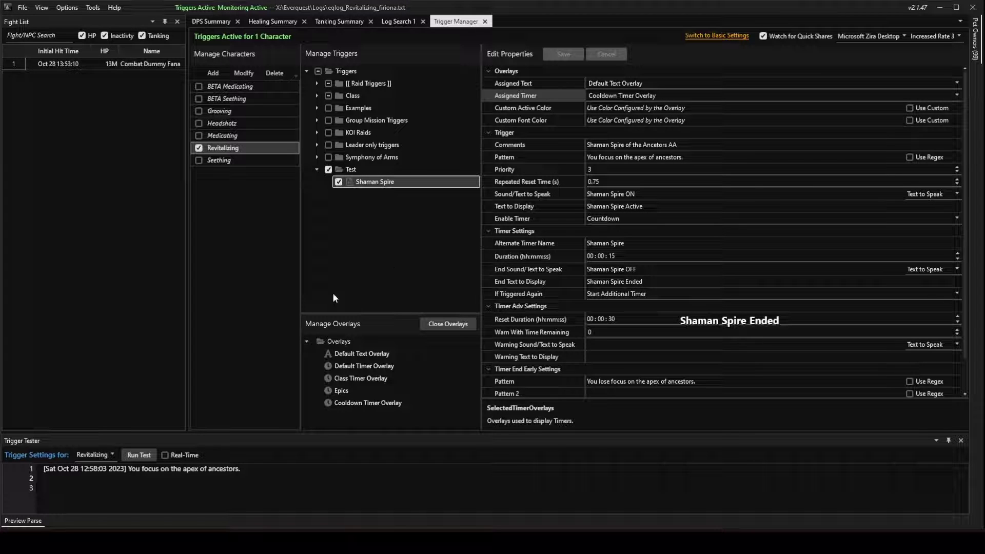
left_click(138, 456)
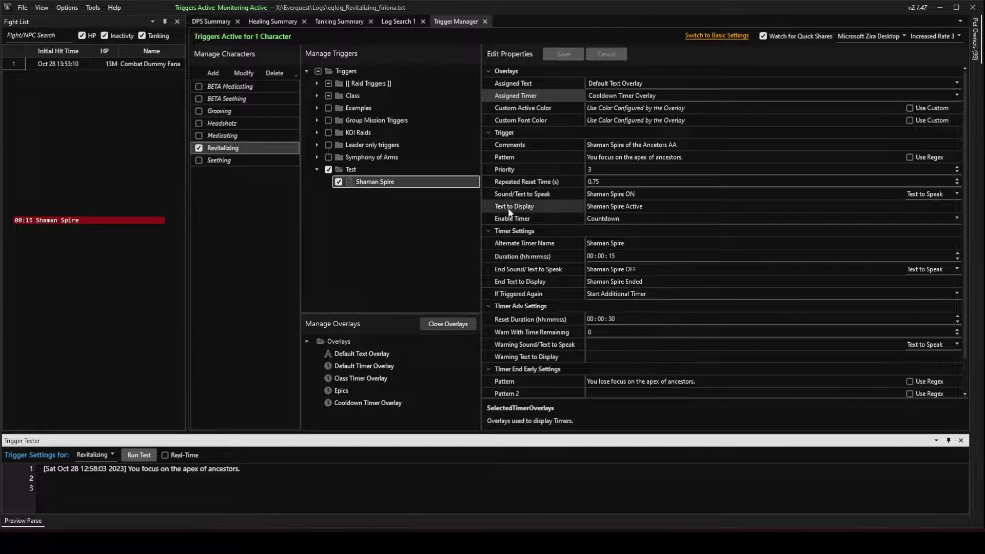
Set the Shaman Spire timer's duration to 00:01:30.
left_click(600, 255)
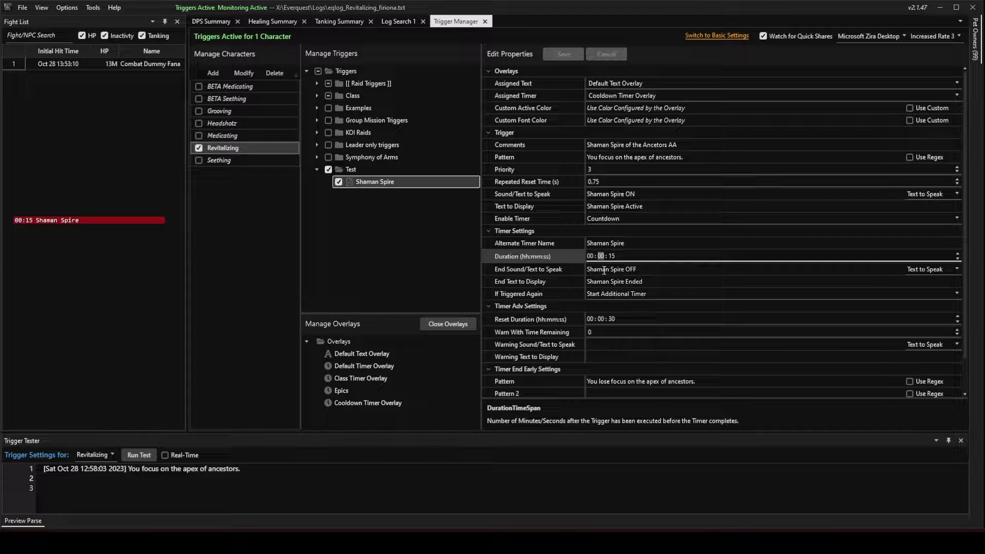
type("1")
left_click(612, 256)
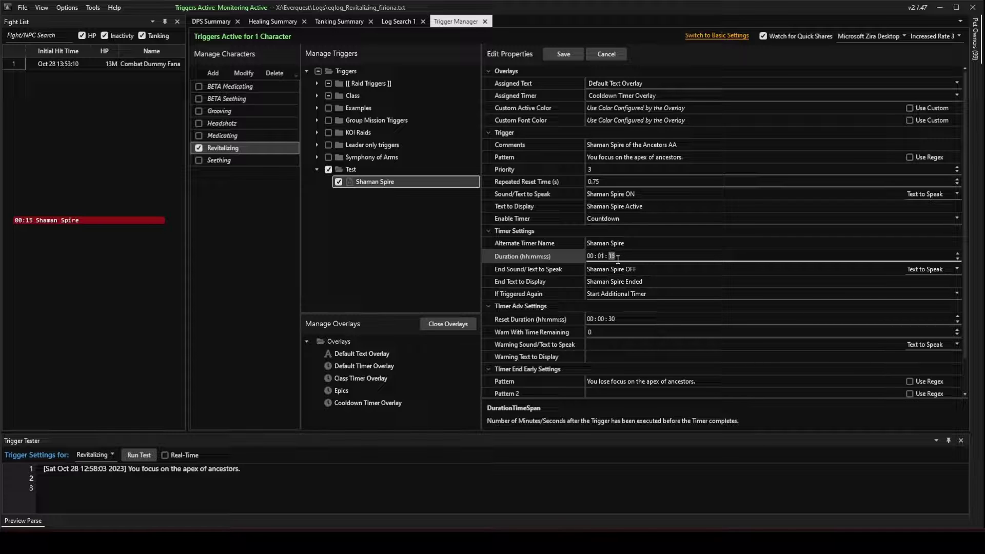
type("35")
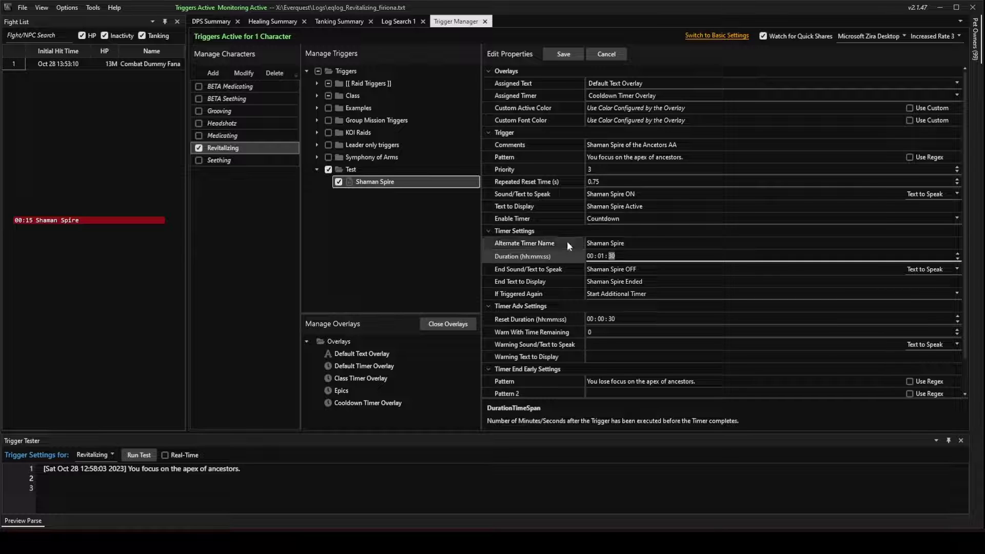
Set the Shaman Spire timer's reset duration to 00:07:30 and save the trigger.
left_click(513, 320)
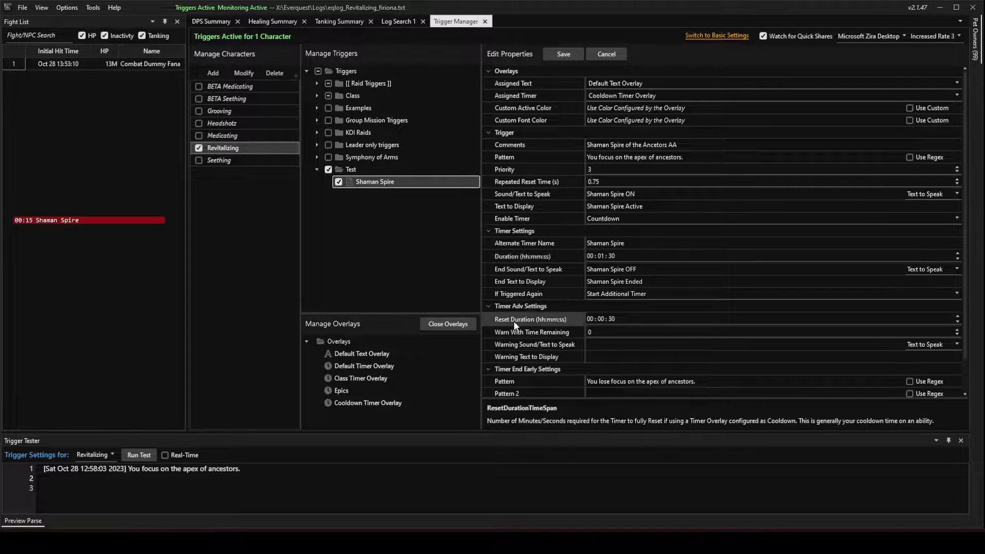
left_click(601, 320)
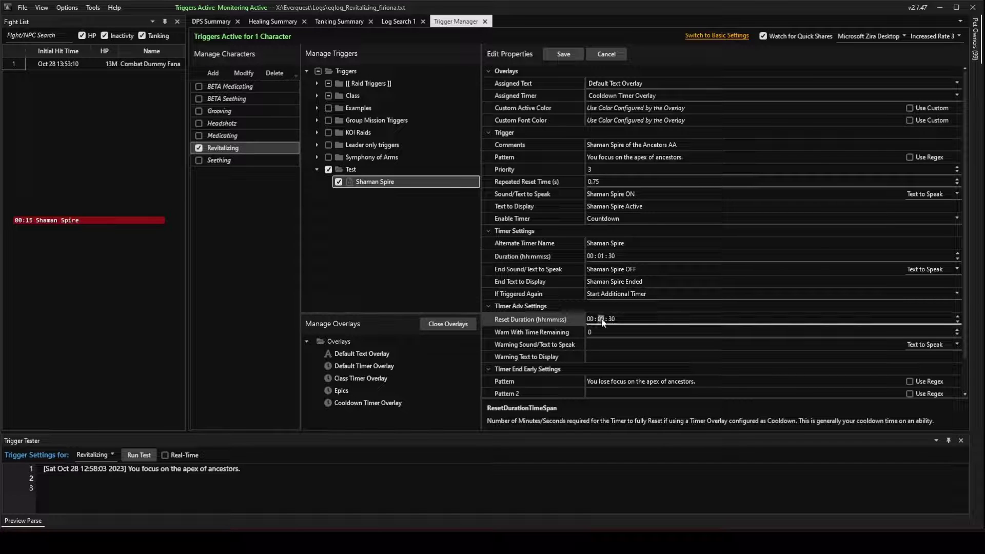
left_click(628, 318)
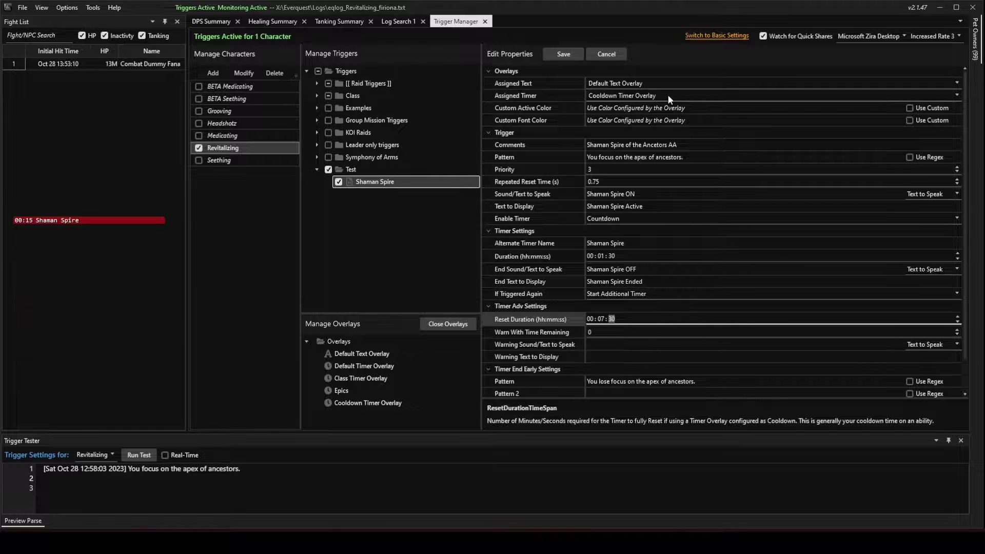
left_click(553, 53)
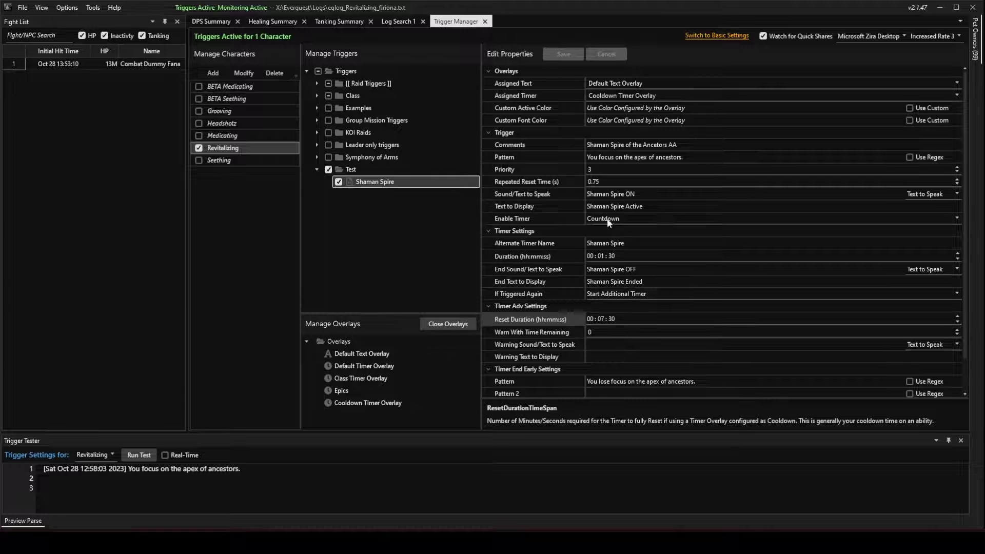
Check the saved duration and reset duration, and rerun the trigger test with these real timings.
left_click(537, 261)
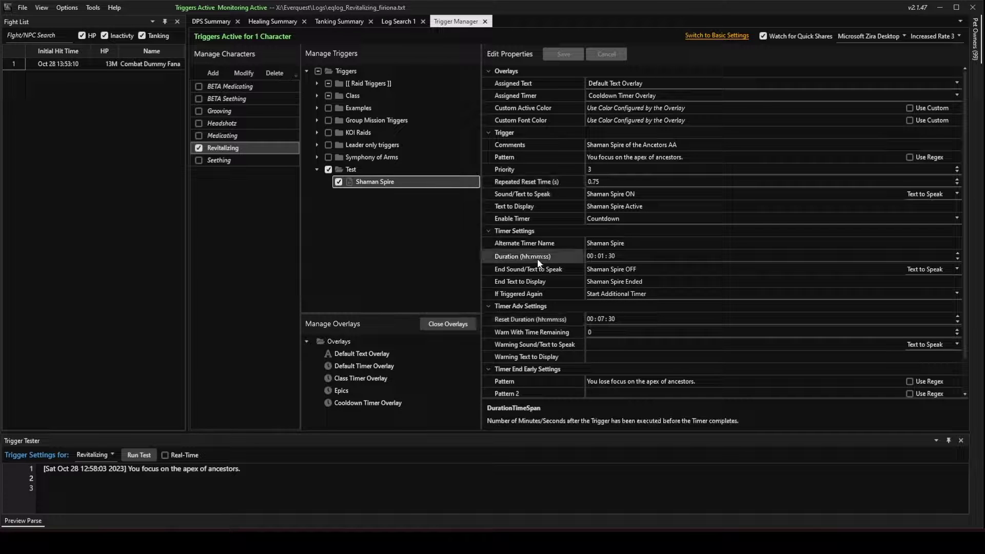
left_click(534, 318)
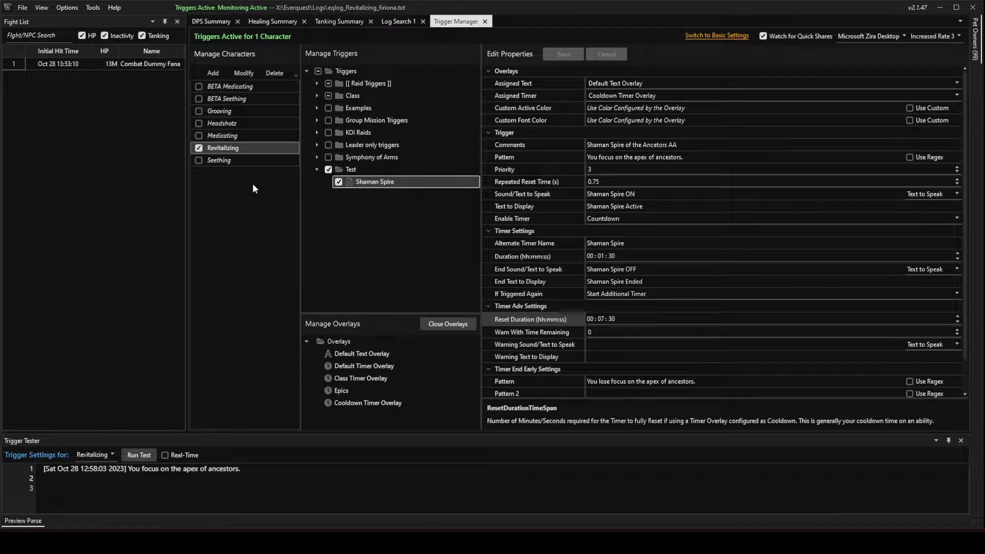
left_click(139, 456)
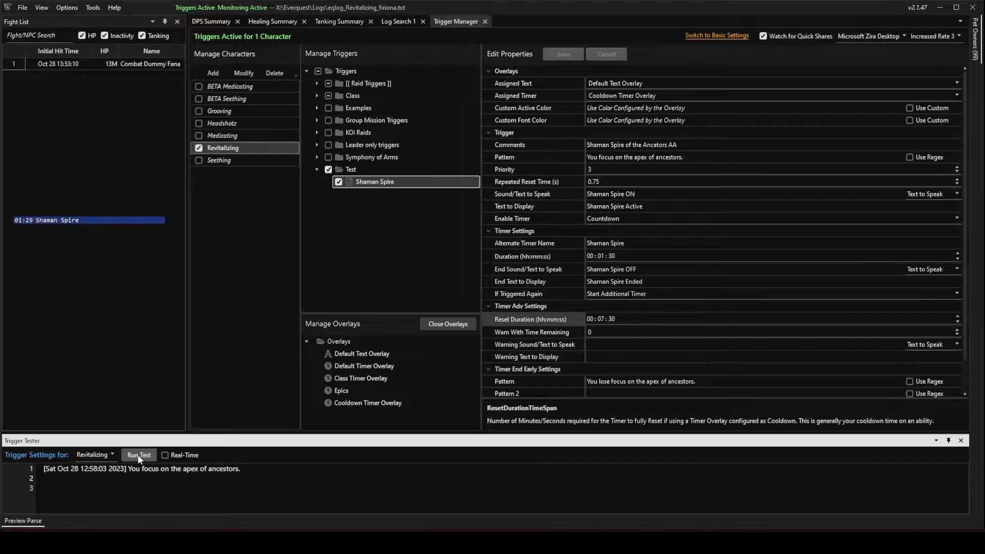